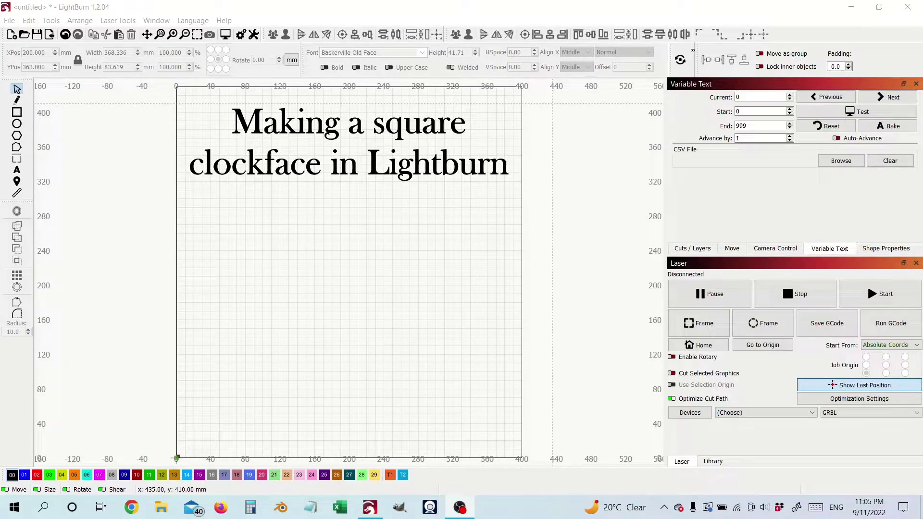
Step: Select the 'Making a square clockface in Lightburn' title text on the canvas
left_click(397, 119)
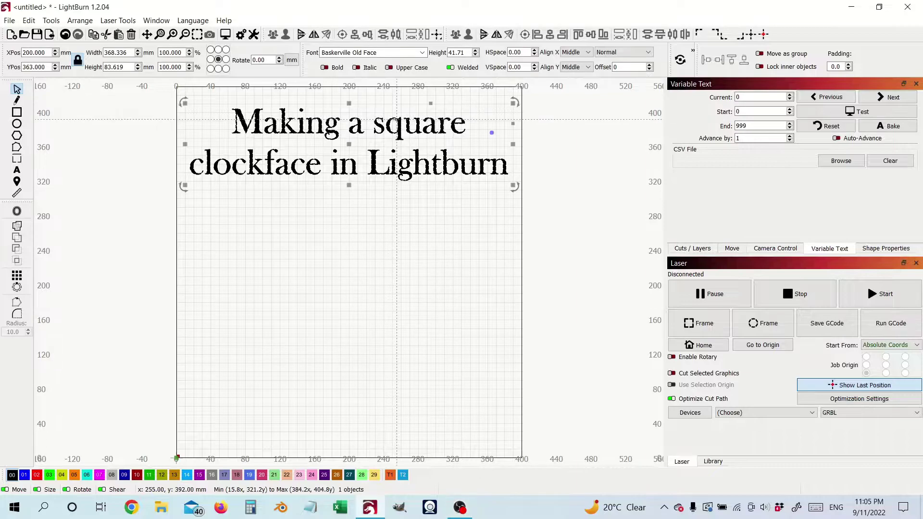
Step: Delete the title and draw a 184 mm square with the Rectangle tool
key("Delete")
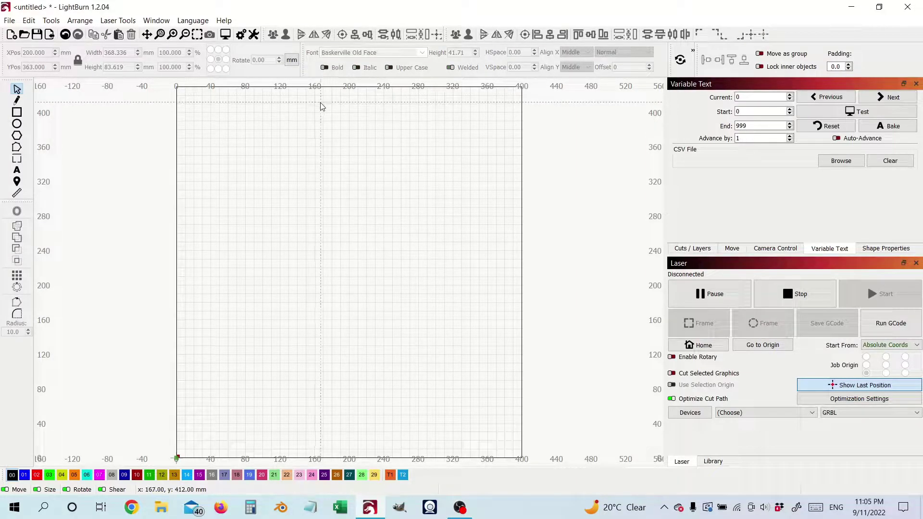
left_click(16, 113)
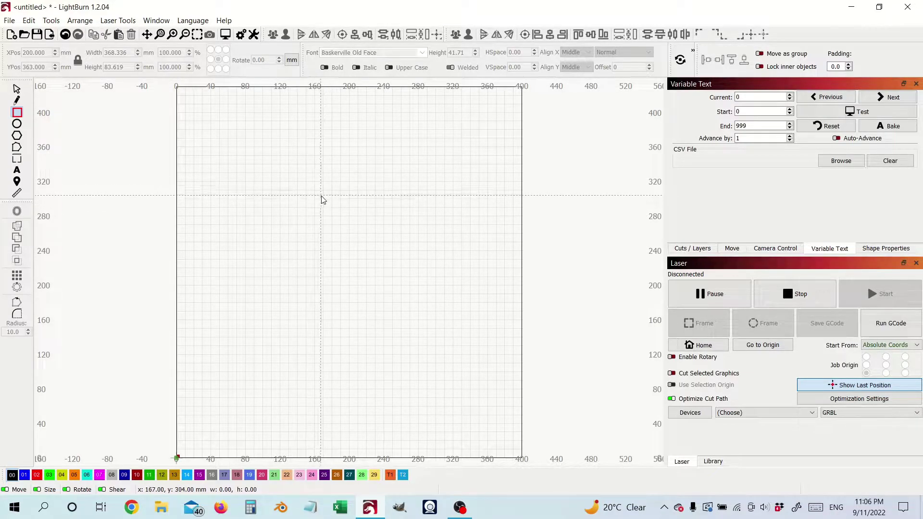
mouse_move(308, 187)
left_mouse_down()
mouse_move(414, 287)
mouse_move(358, 202)
mouse_move(393, 251)
mouse_move(389, 240)
left_mouse_up()
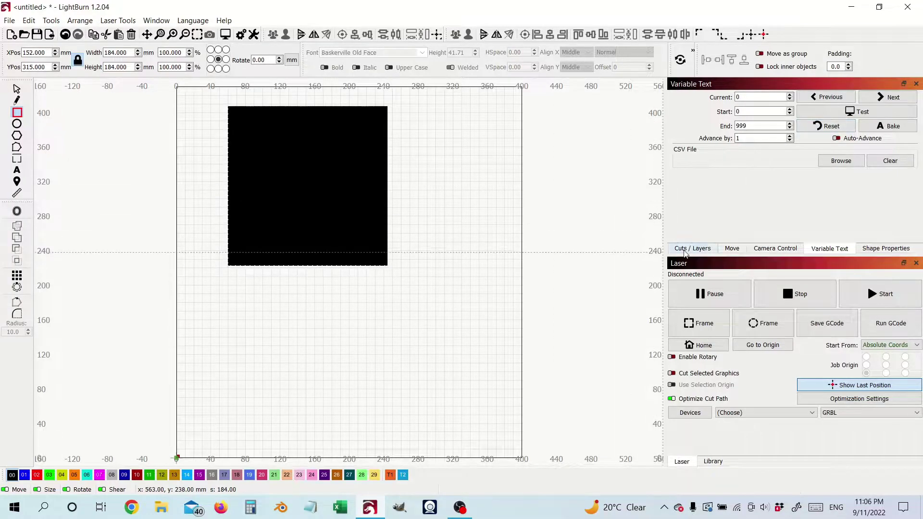
Step: Set the square's layer mode to Line instead of Fill
left_click(701, 245)
left_click(744, 112)
left_click(716, 122)
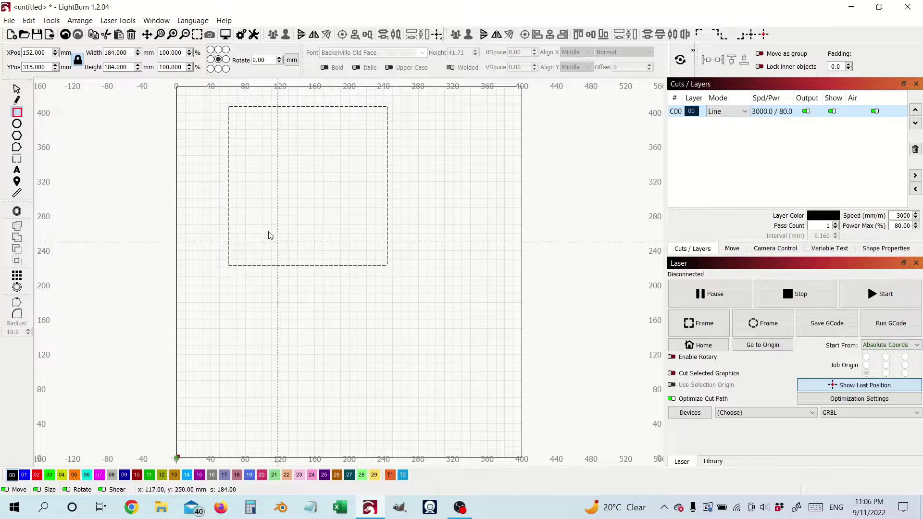
Step: Move the square toward the centre, to X 203 mm, Y 243 mm
left_click(17, 89)
left_click(263, 121)
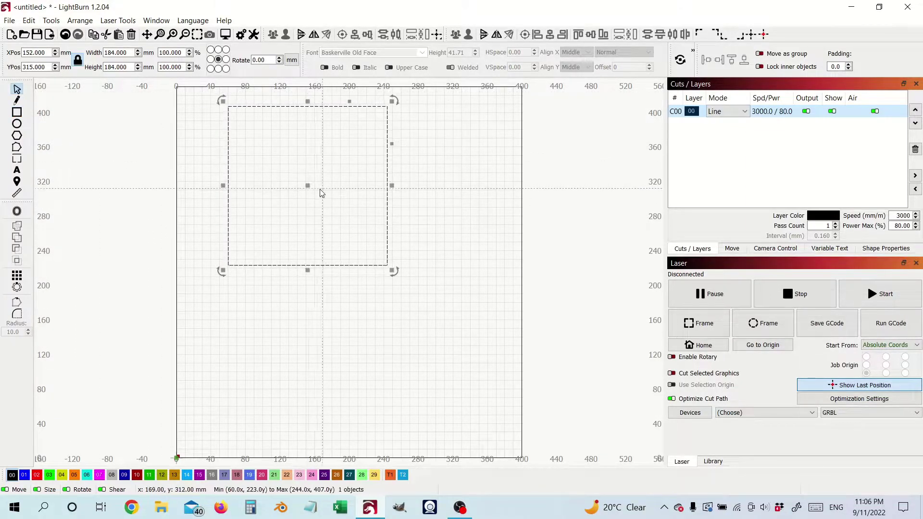
left_click_drag(309, 185, 352, 249)
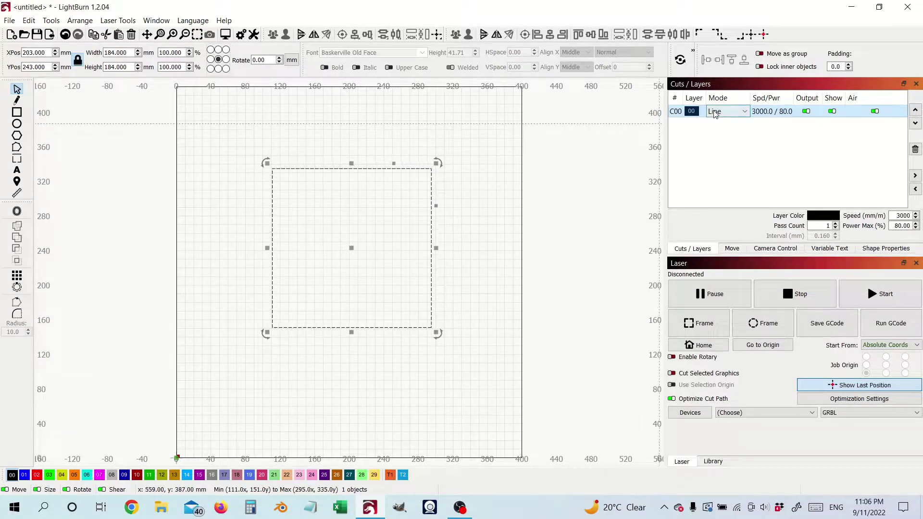
Step: Convert the square into a path with Edit > Convert to Path
left_click(332, 140)
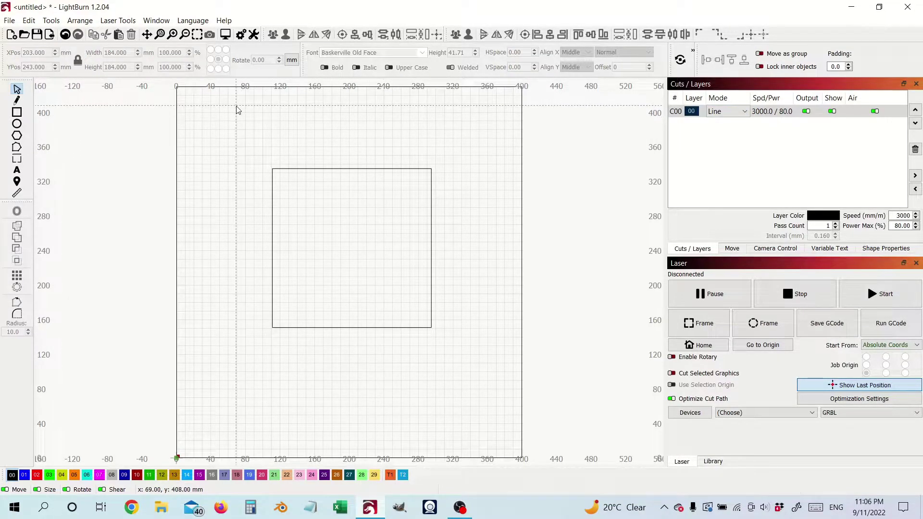
left_click(336, 169)
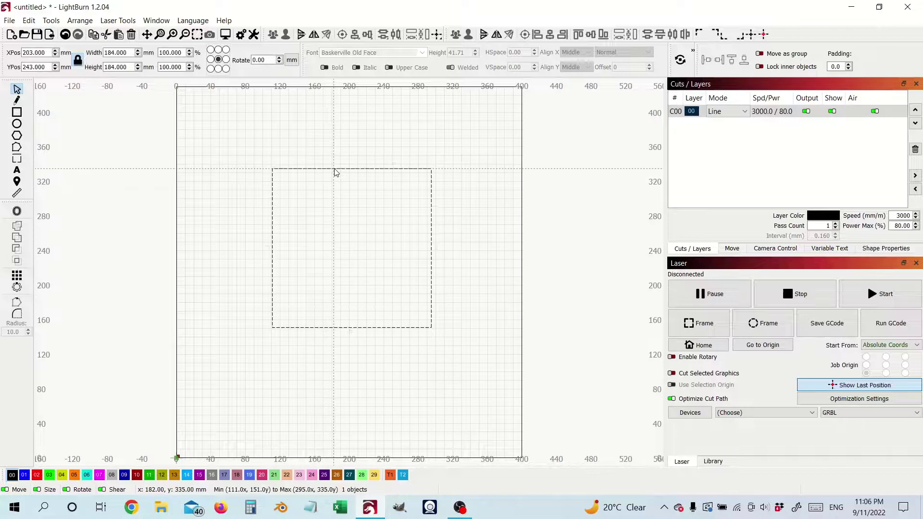
left_click(29, 20)
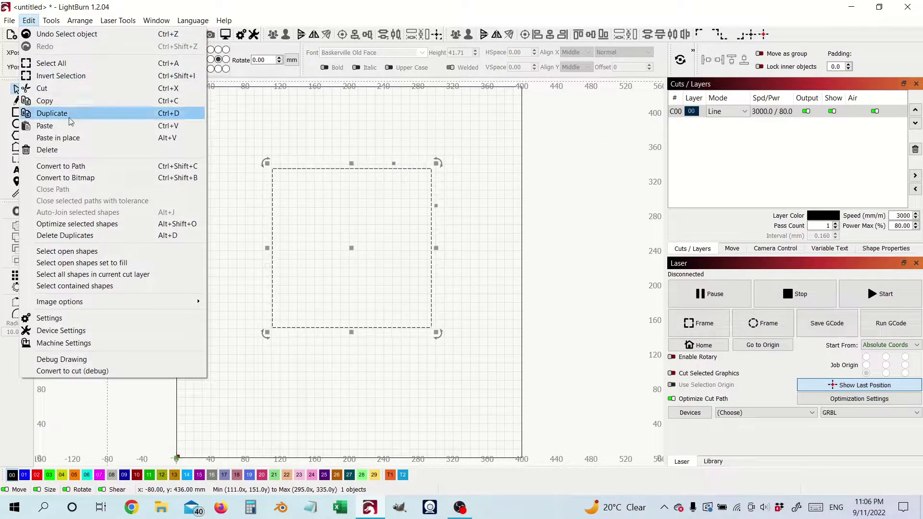
left_click(95, 166)
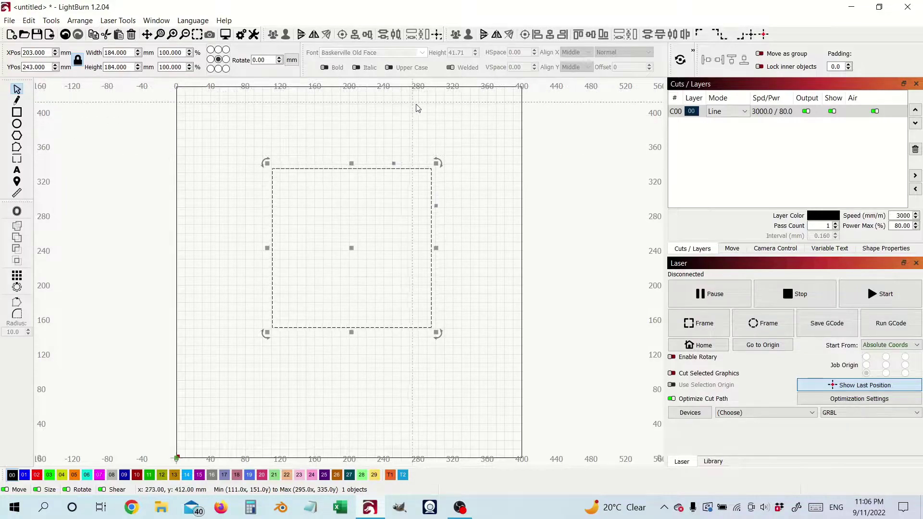
Step: Draw an 8 mm circle and centre it inside the square
left_click(16, 124)
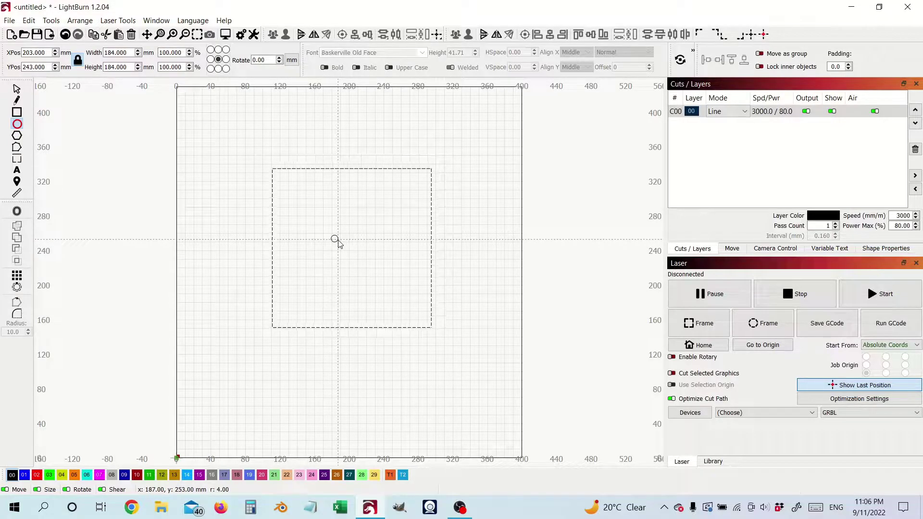
left_click_drag(335, 239, 328, 242)
left_click(17, 89)
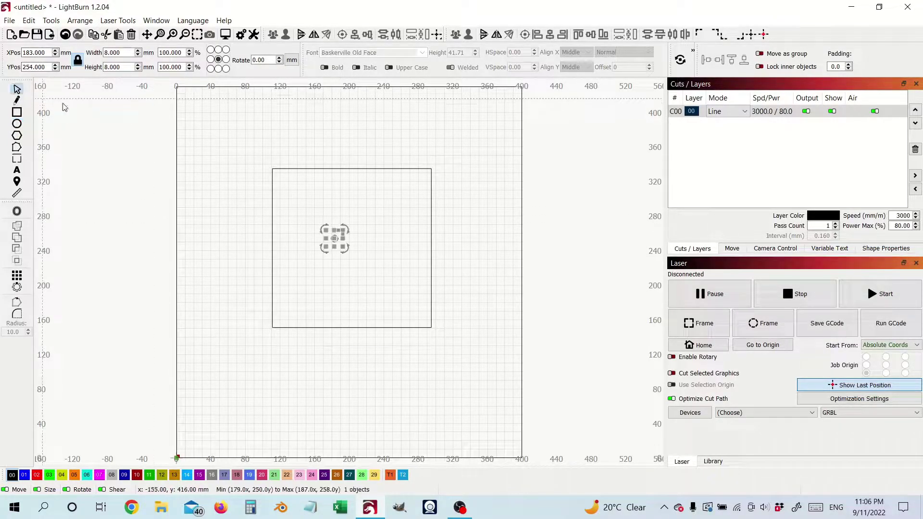
left_click(407, 173, "shift")
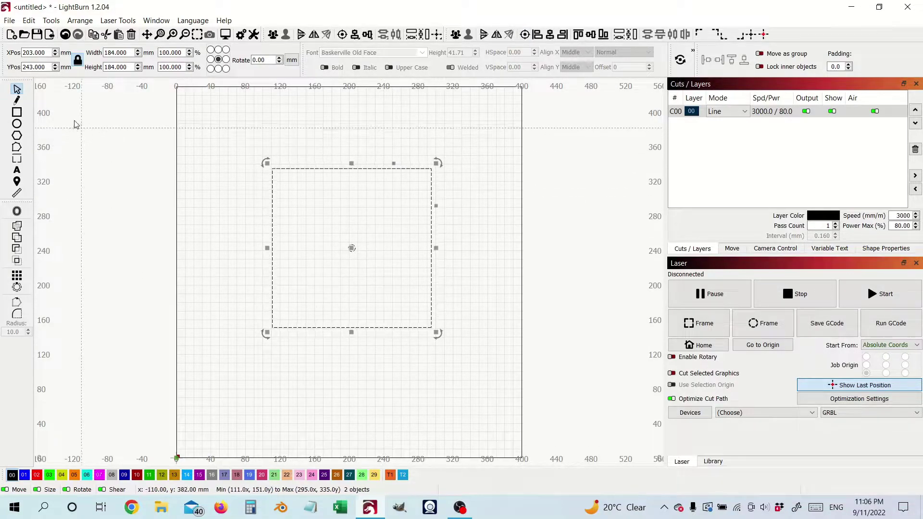
left_click(447, 118)
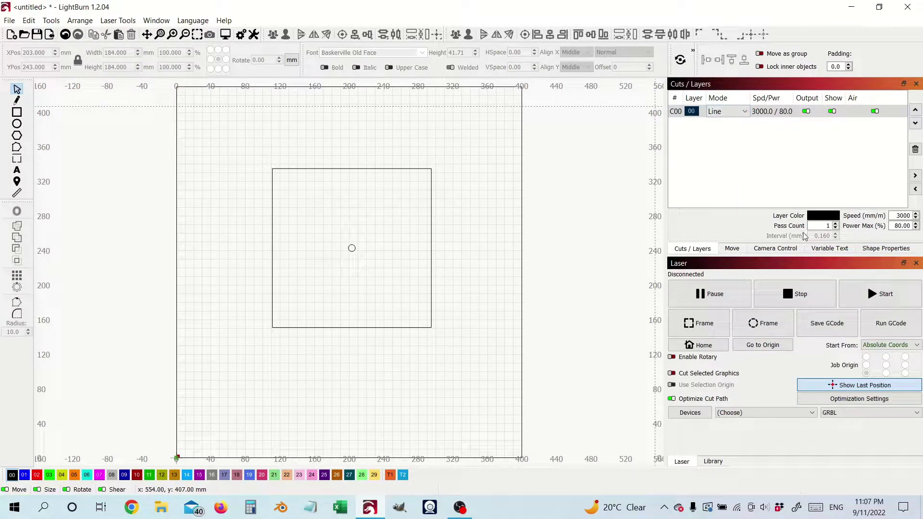
Step: Browse to Clock.csv and load it as the Variable Text CSV file
left_click(828, 247)
left_click(829, 250)
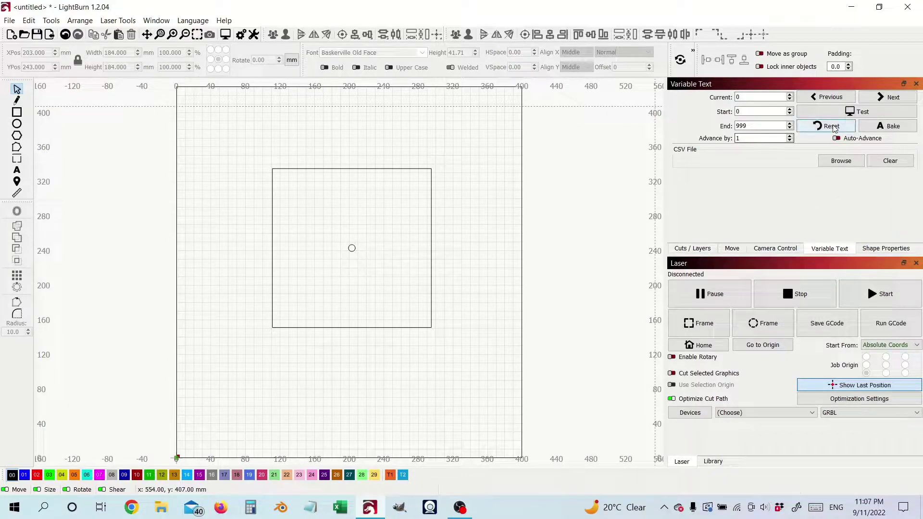
left_click(840, 162)
scroll(290, 268, "down", 8)
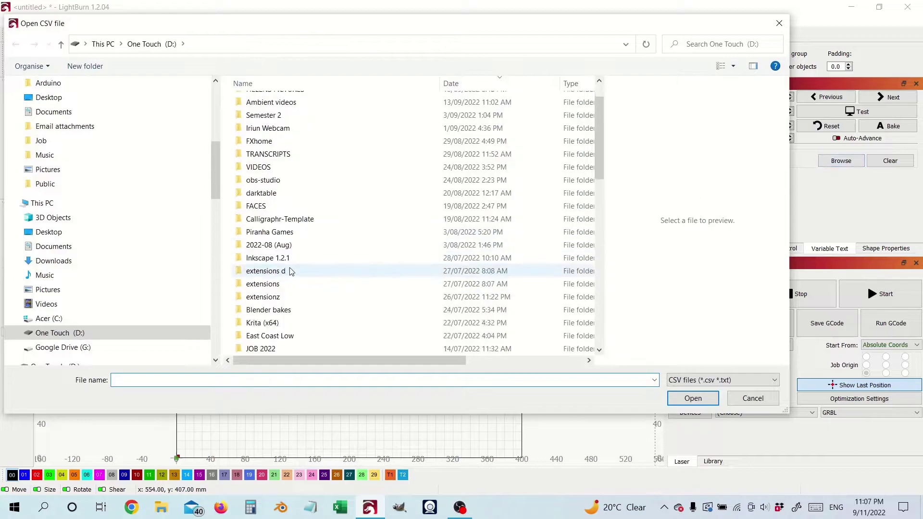
scroll(309, 325, "down", 2)
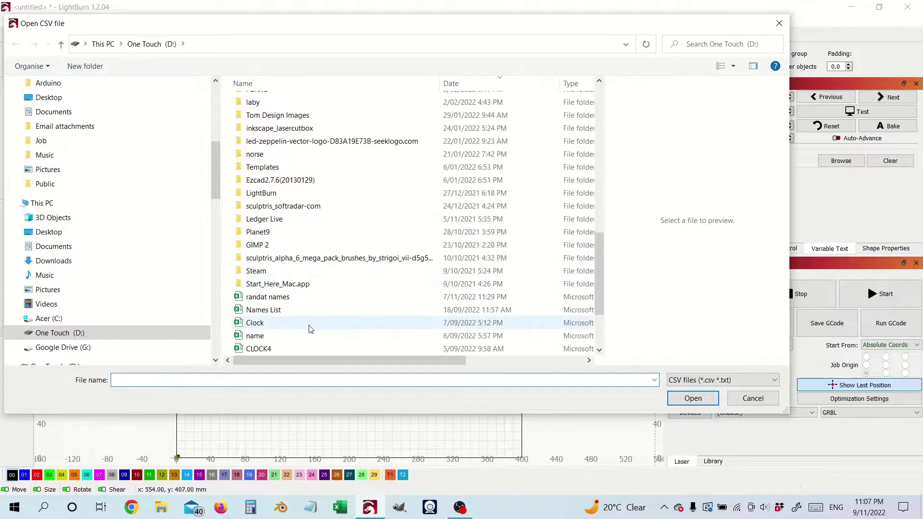
left_click(344, 287)
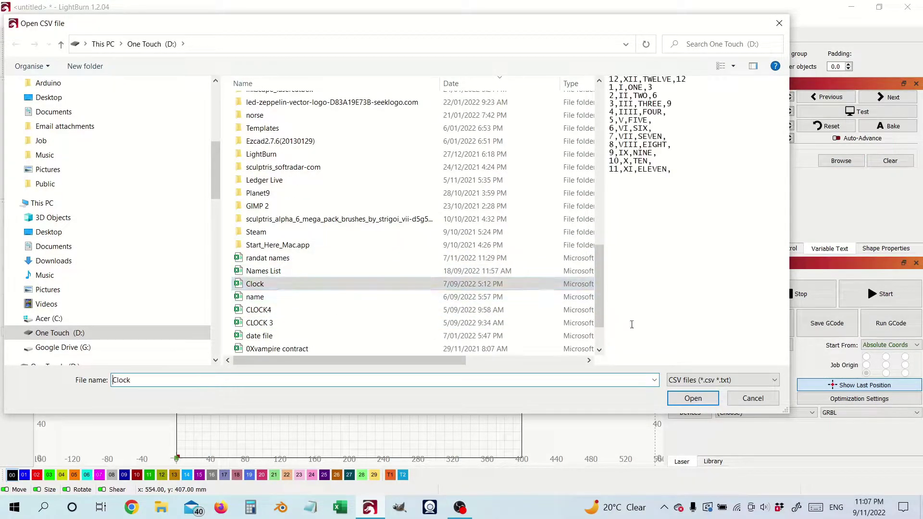
left_click(701, 401)
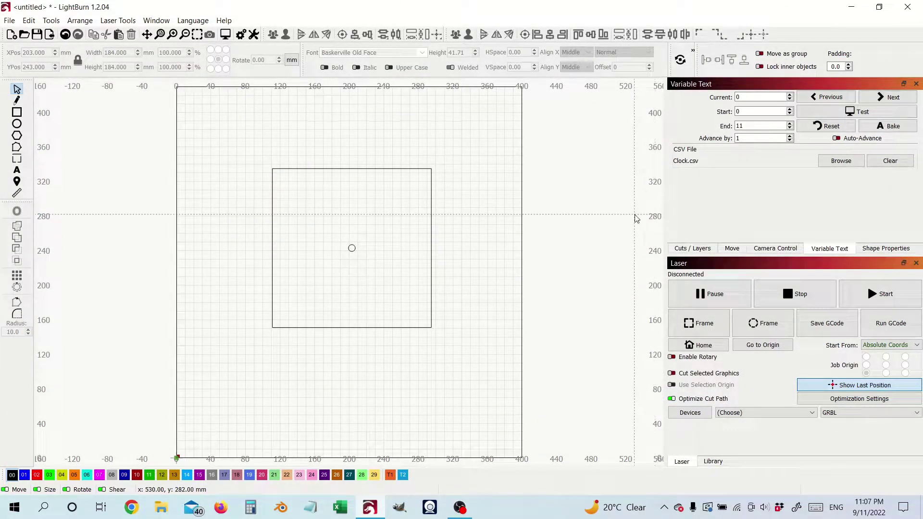
Step: Create a '%0' text object above the square on layer 01
left_click(17, 170)
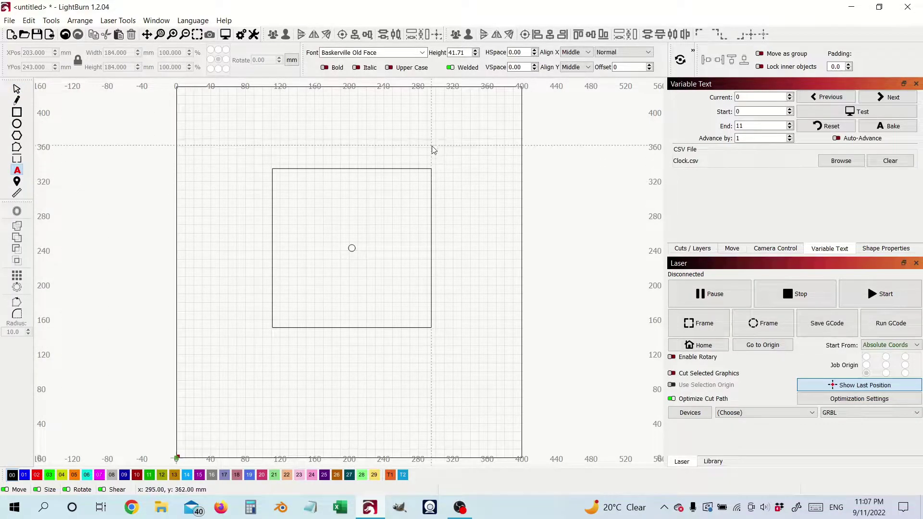
left_click(345, 149)
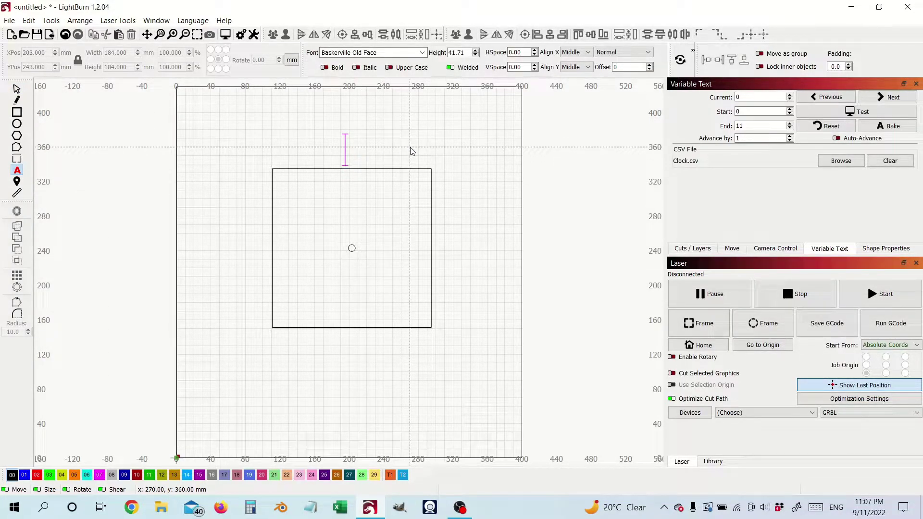
type("5")
key("BackSpace")
type("%")
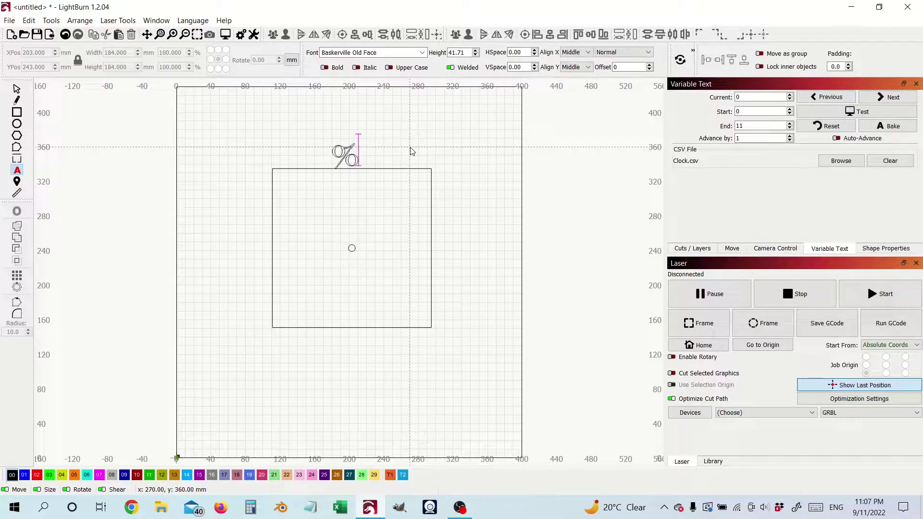
type("0")
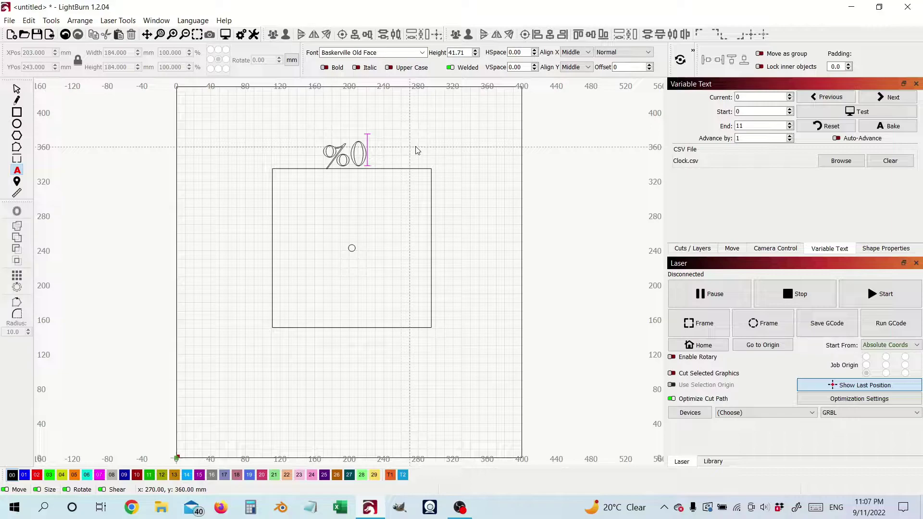
scroll(416, 151, "up", 1)
left_click(17, 89)
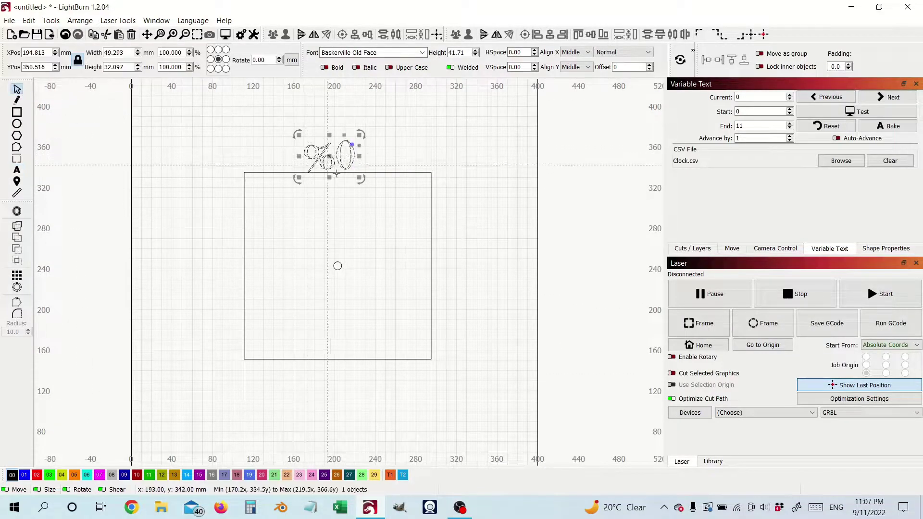
left_click(23, 476)
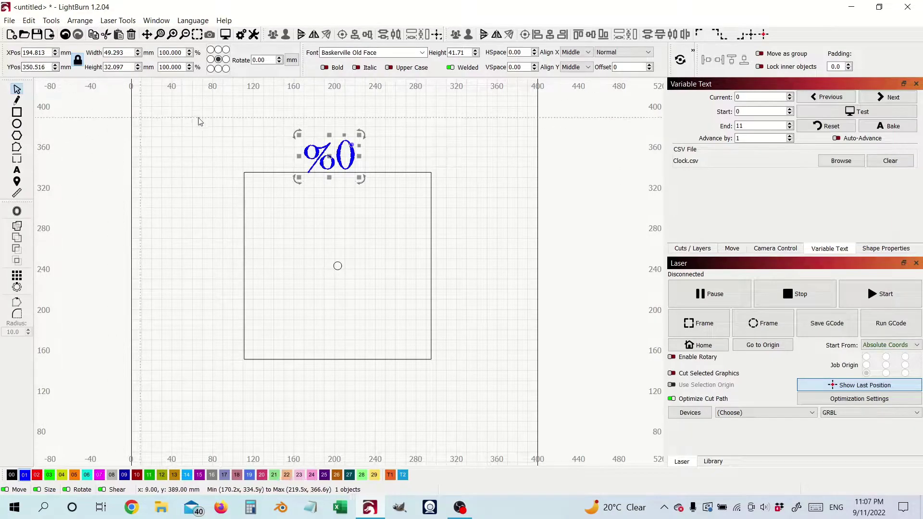
Step: Shrink the %0 text height to 19.21 and centre it horizontally over the square
left_click(476, 55)
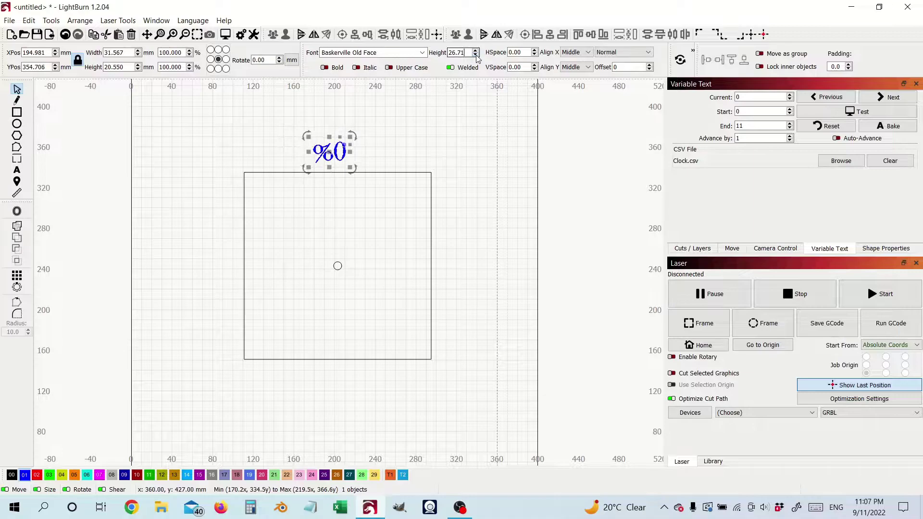
left_click(475, 55)
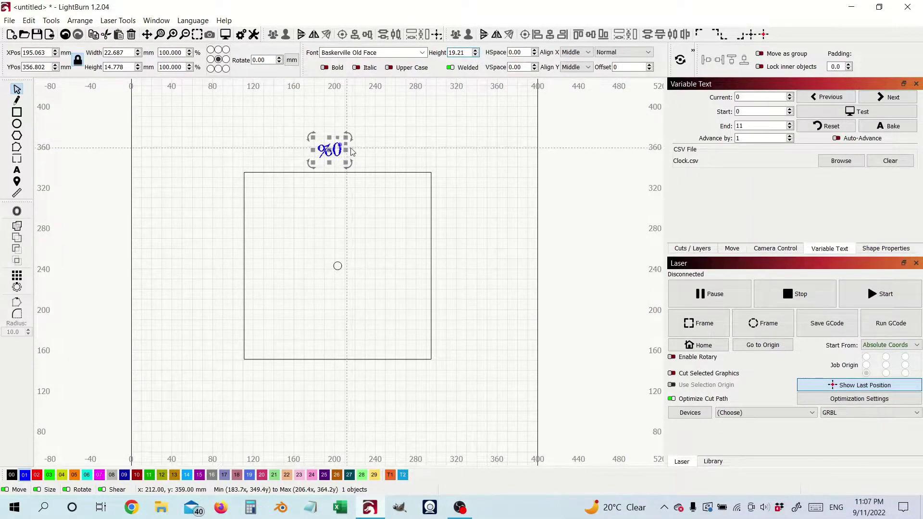
left_click(381, 173, "shift")
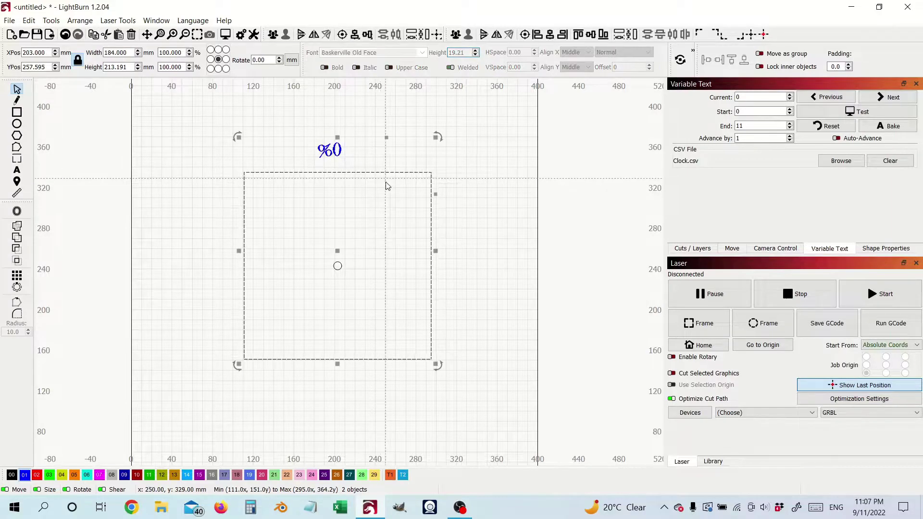
left_click(549, 35)
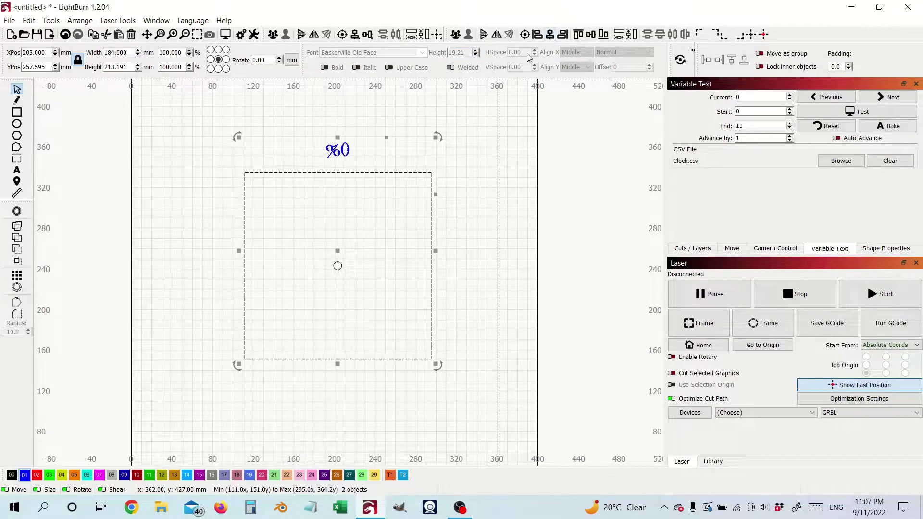
left_click(414, 121)
left_click(340, 152)
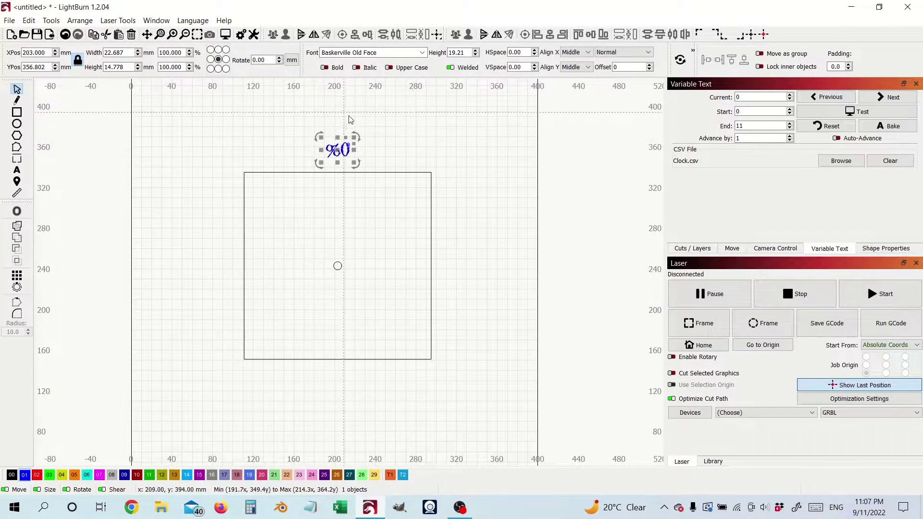
Step: After checking the Arrange menu, select the %0 text and the square together
left_click(402, 174)
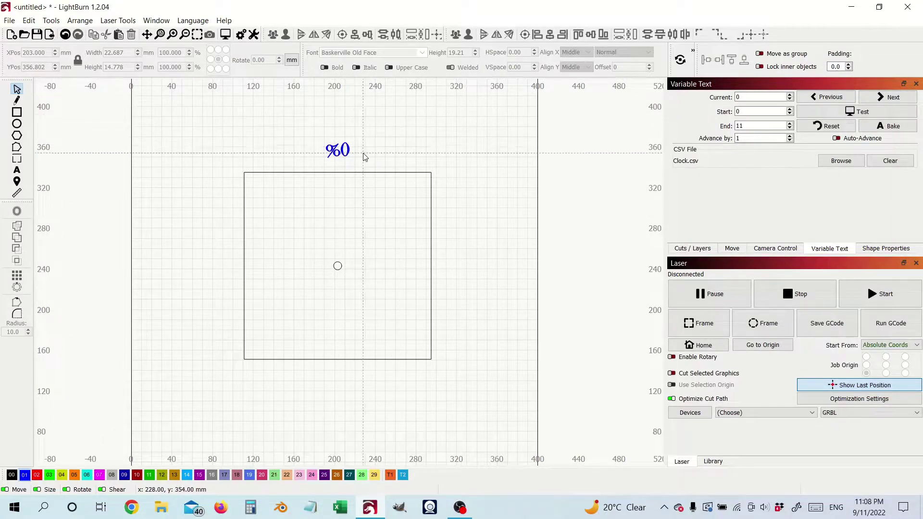
left_click(80, 20)
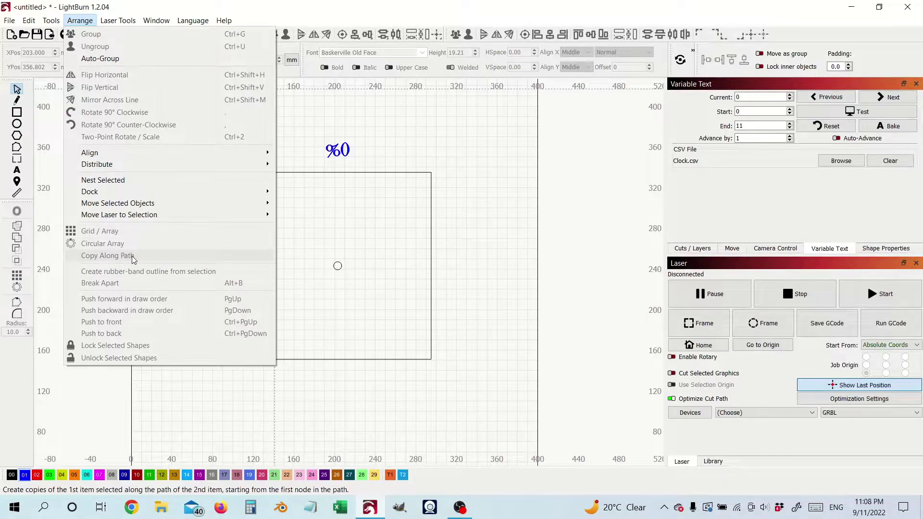
left_click(374, 137)
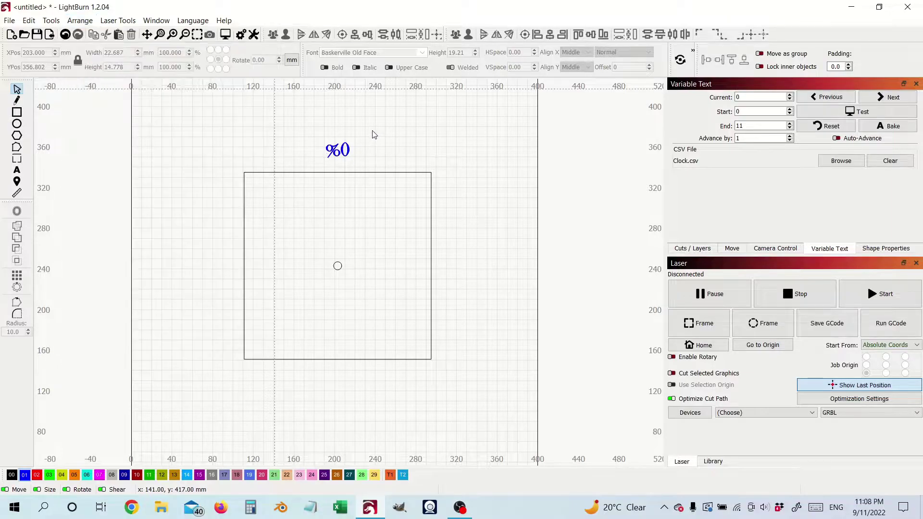
left_click(350, 146)
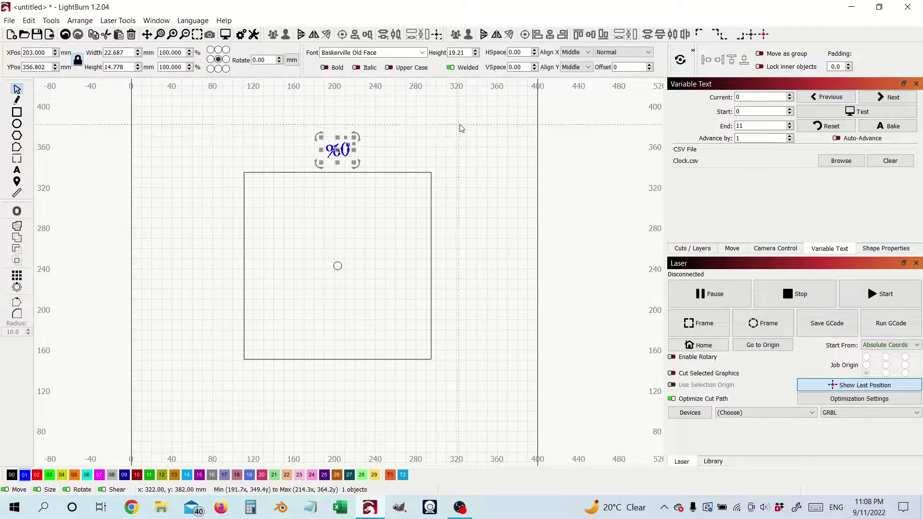
left_click(424, 175, "shift")
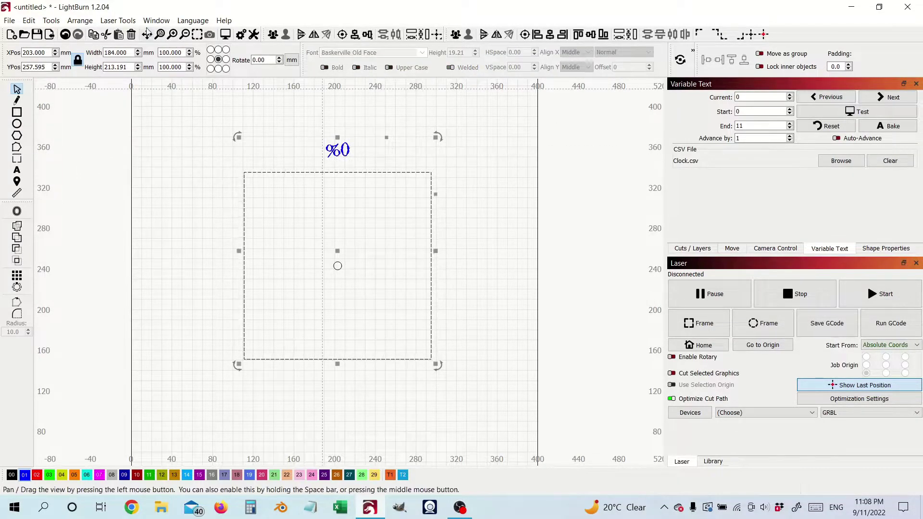
left_click(80, 20)
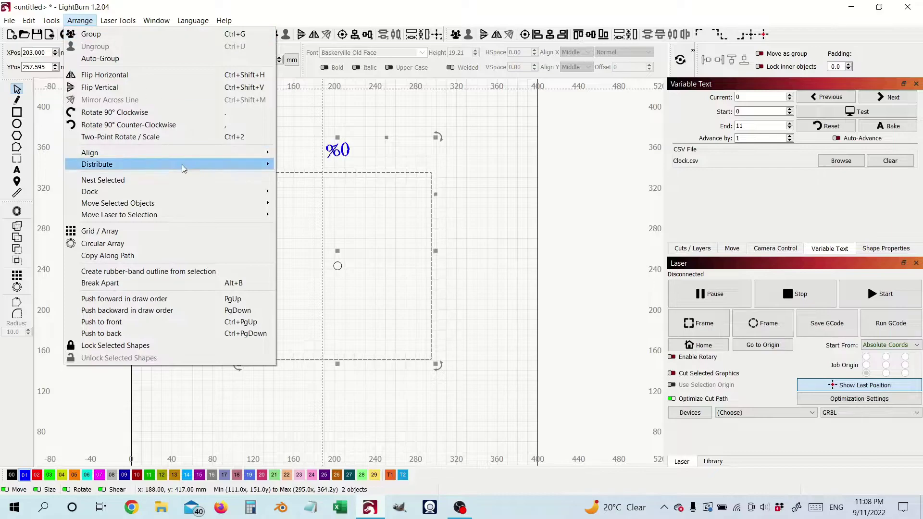
left_click(184, 256)
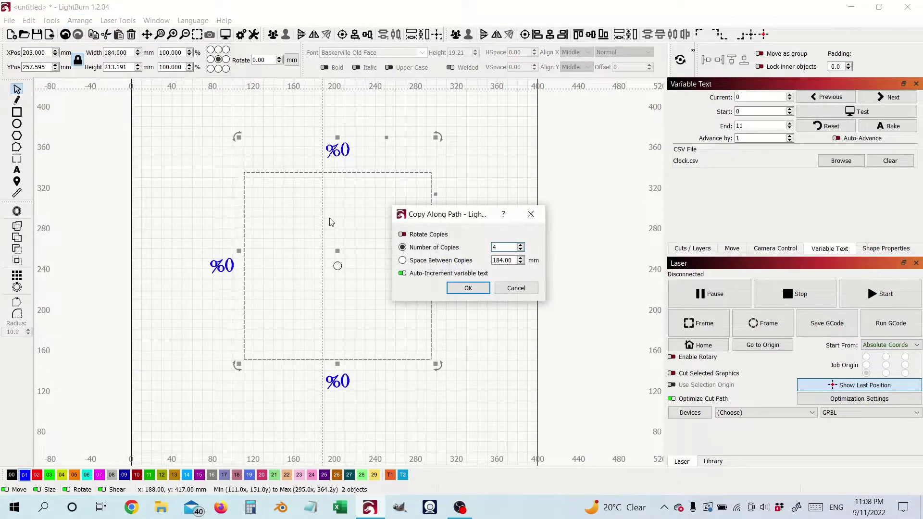
left_click_drag(438, 218, 633, 93)
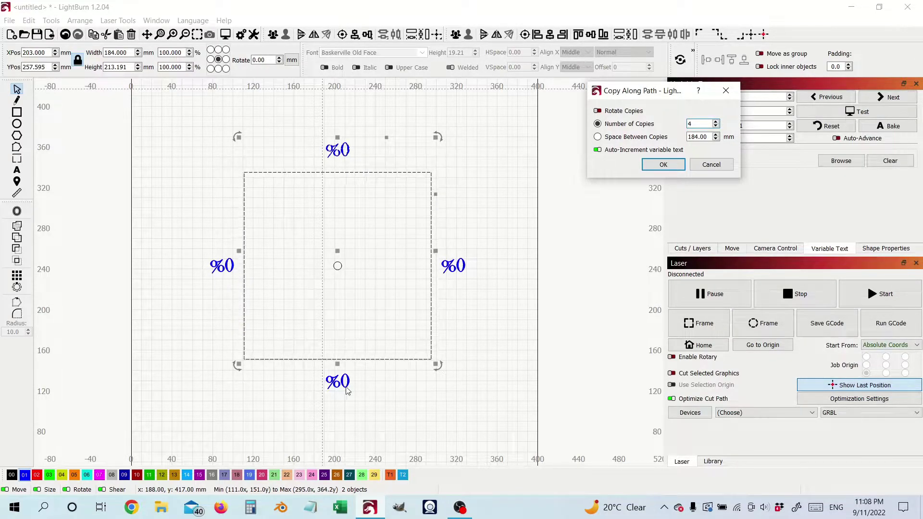
left_click(716, 122)
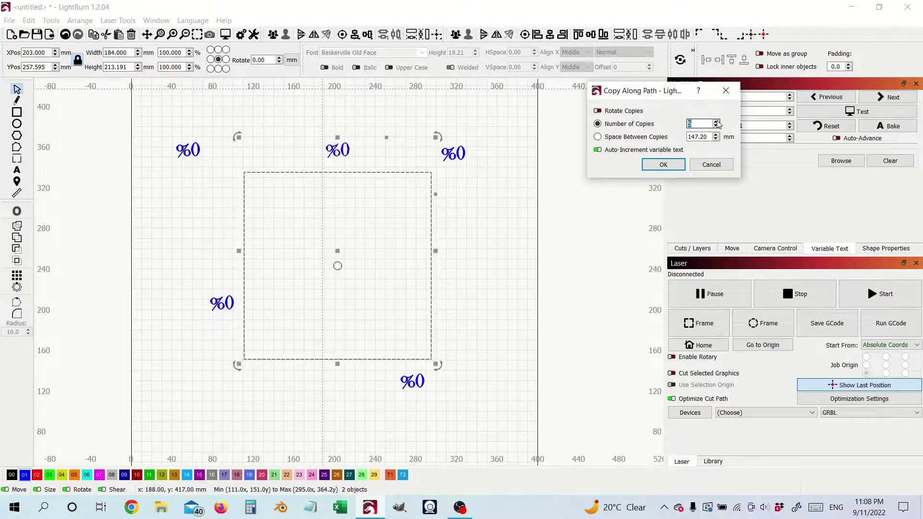
left_click(717, 122)
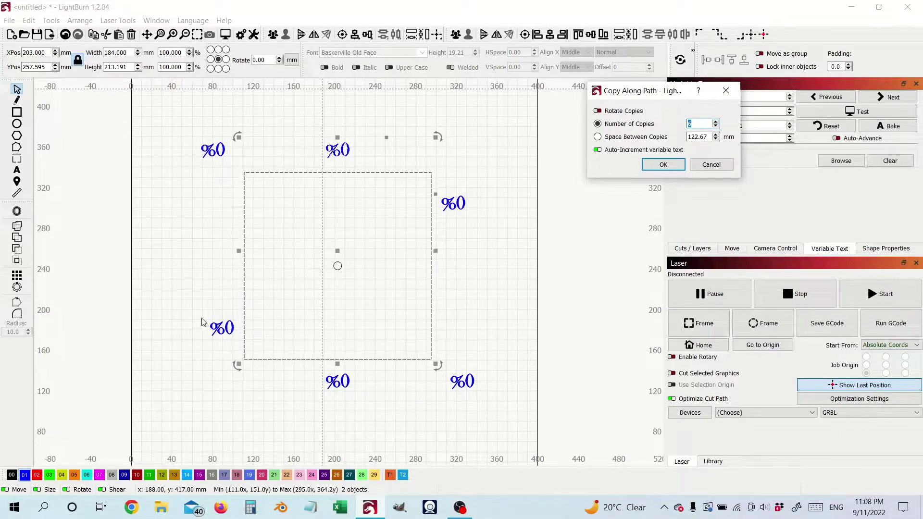
left_click(716, 122)
left_click(717, 122)
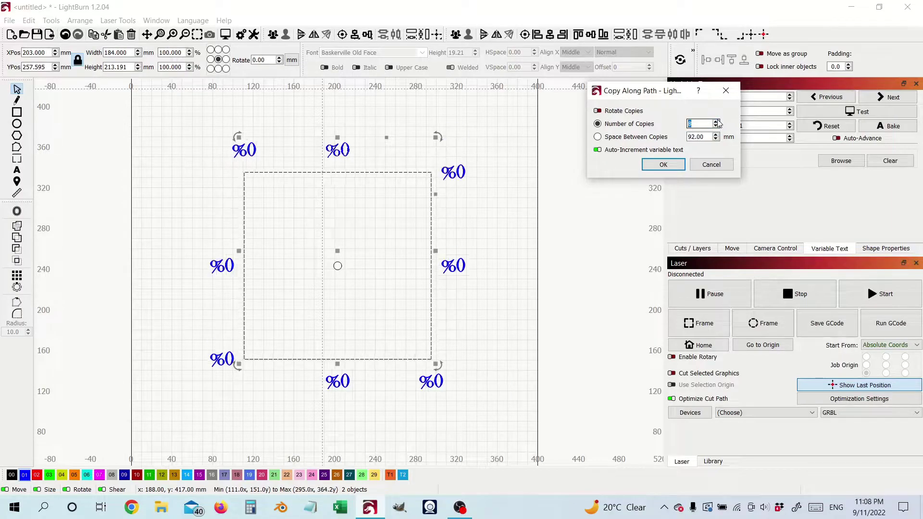
left_click(716, 122)
left_click(716, 122)
left_click(716, 121)
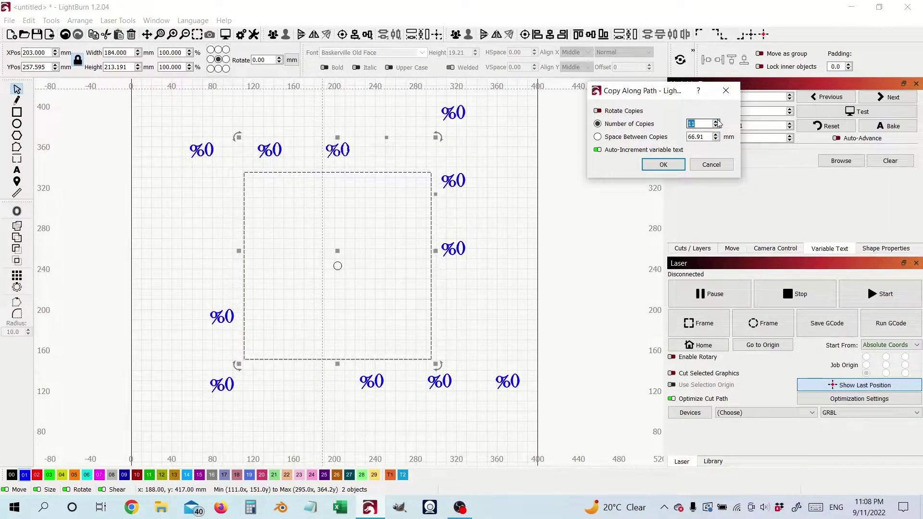
left_click(716, 121)
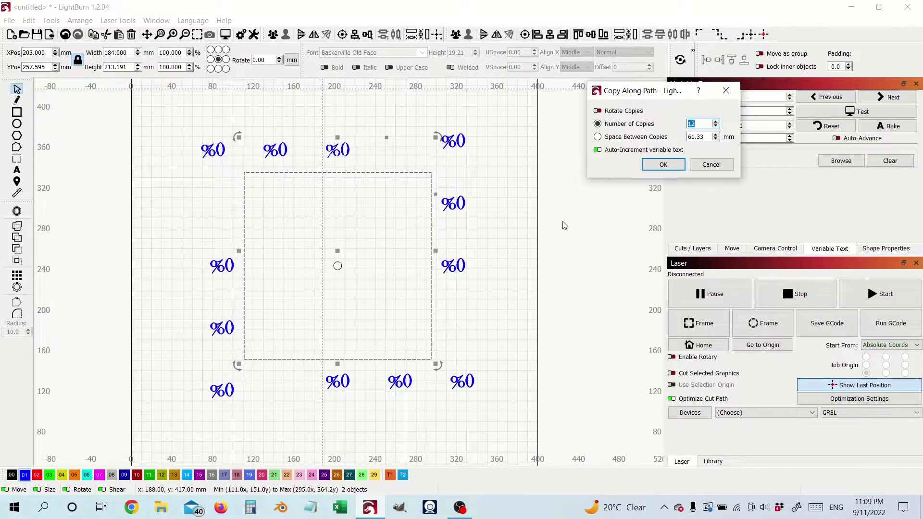
left_click(723, 166)
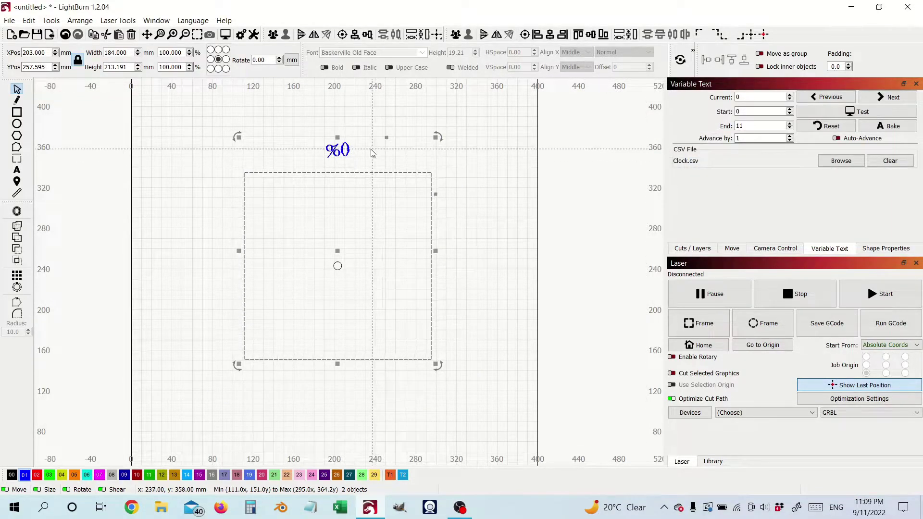
Step: Select the square and use Edit Nodes on its top edge's midpoint
left_click(362, 126)
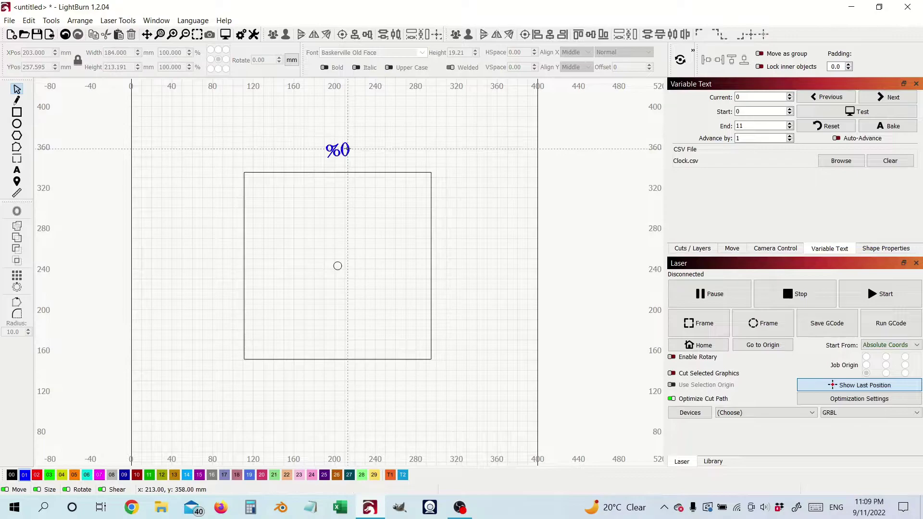
left_click(345, 151)
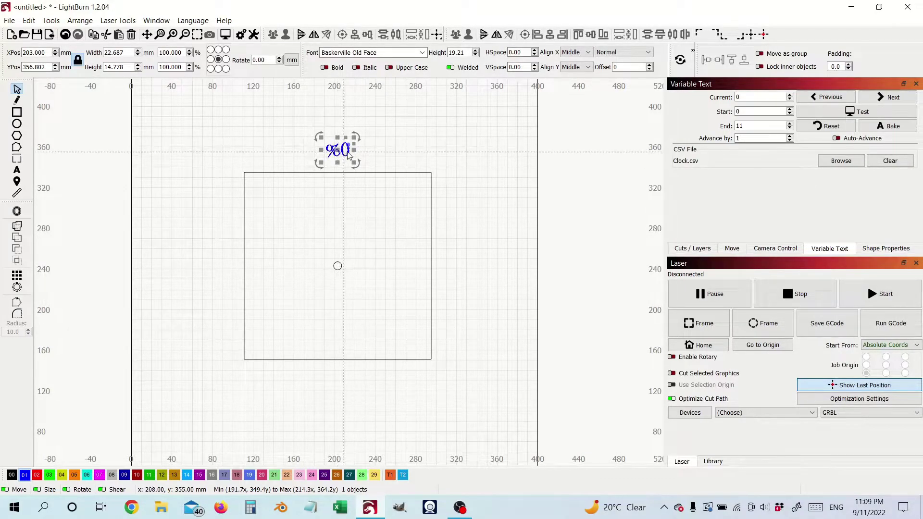
left_click(361, 173)
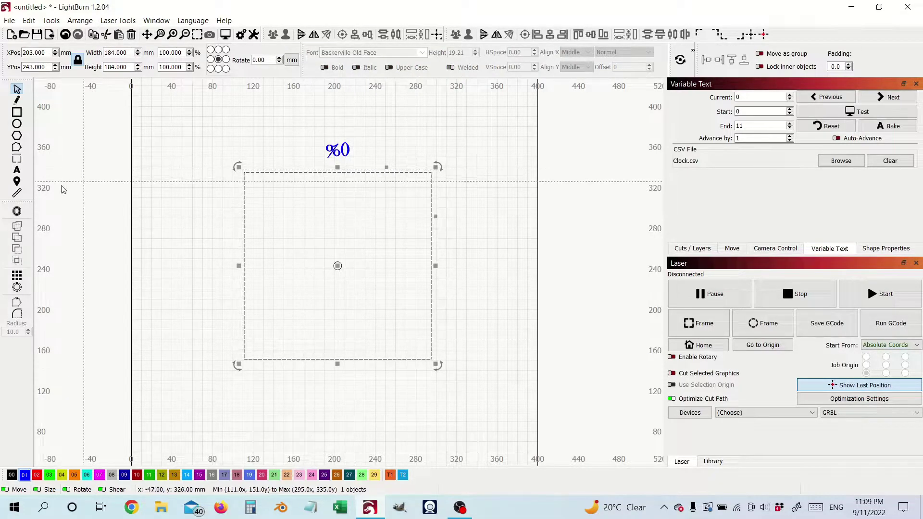
left_click(16, 147)
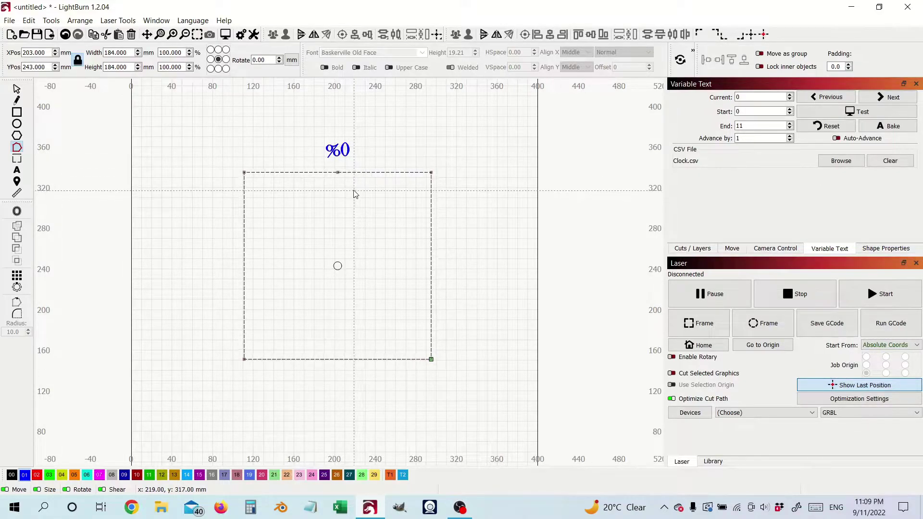
left_click(18, 149)
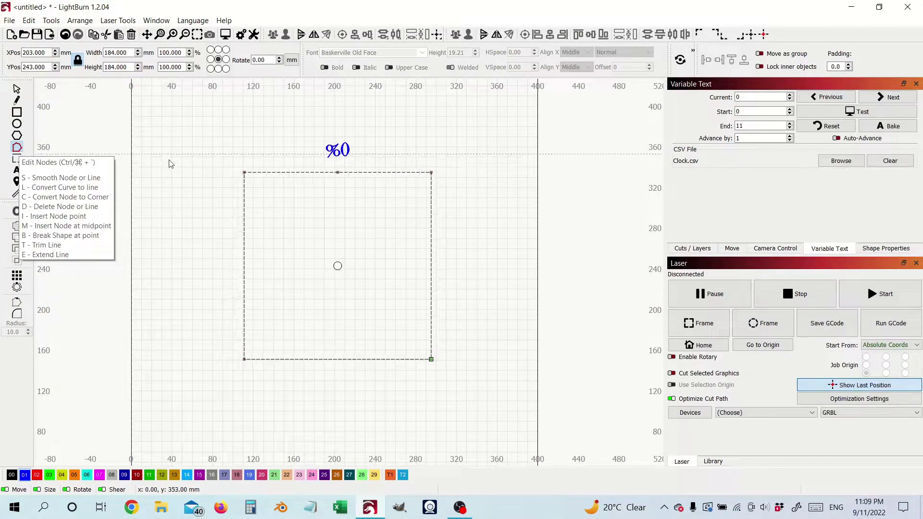
Step: Set the square path's start point at the top-edge midpoint node, then return to Select
left_click(18, 303)
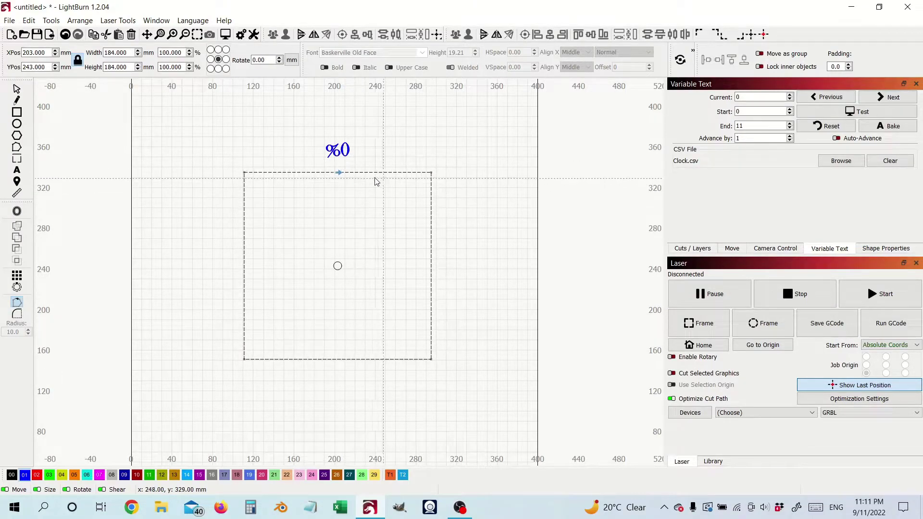
key("Escape")
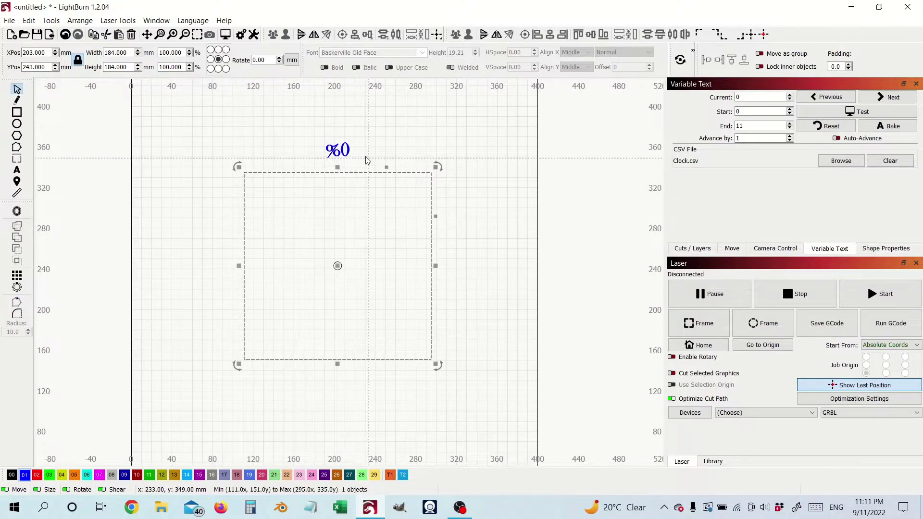
Step: Move the %0 text down onto the square's top edge and select both
left_click(342, 151)
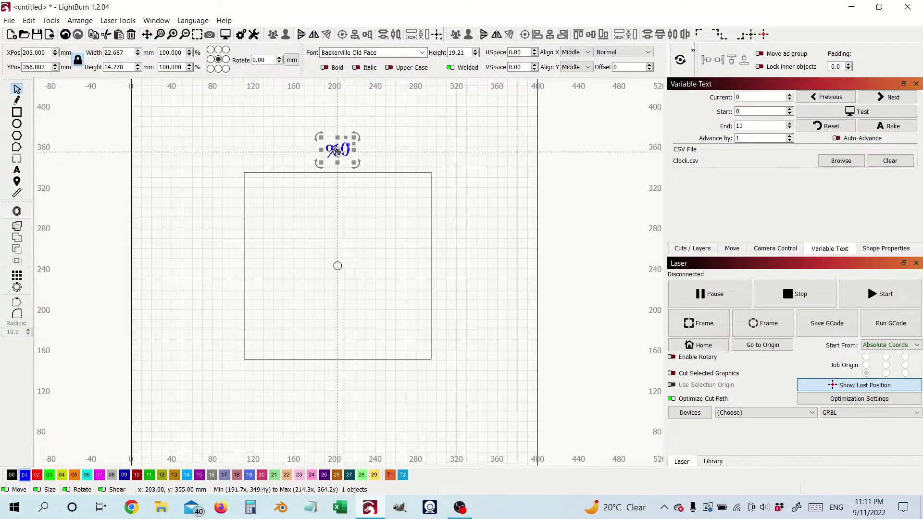
left_click(338, 152)
left_click_drag(338, 152, 339, 175)
left_click(407, 174, "shift")
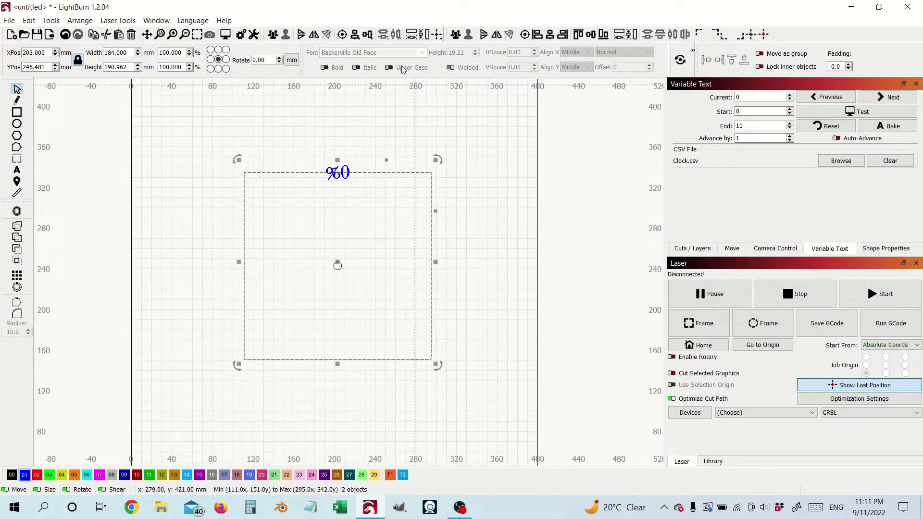
Step: Copy the %0 text along the square's path as 12 copies and test the variable text
left_click(80, 20)
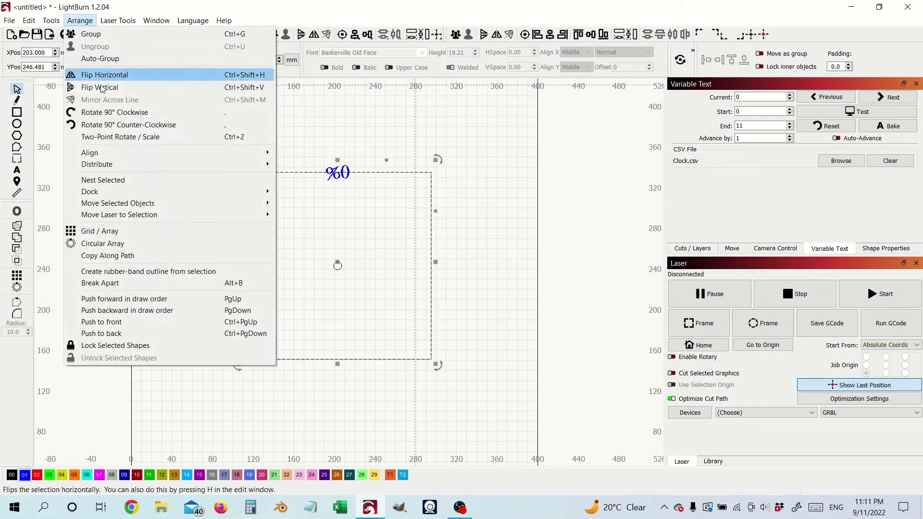
left_click(140, 255)
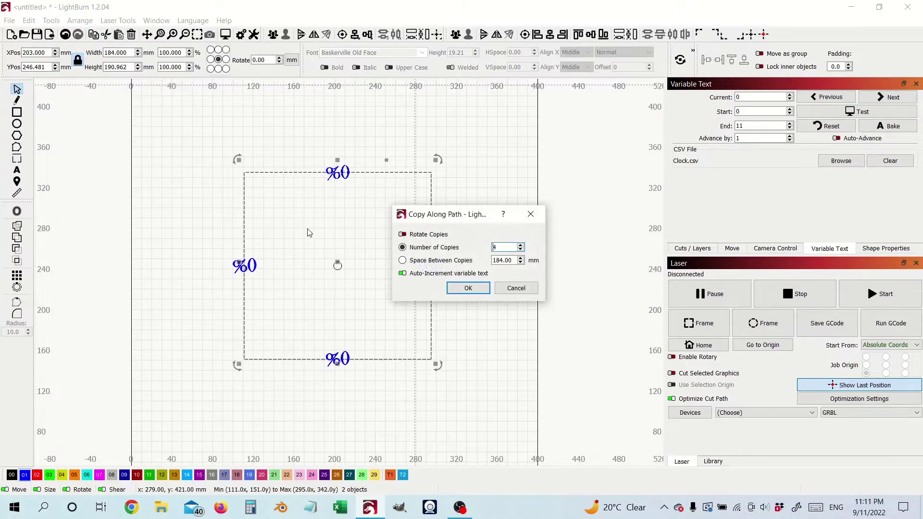
left_click_drag(458, 217, 607, 112)
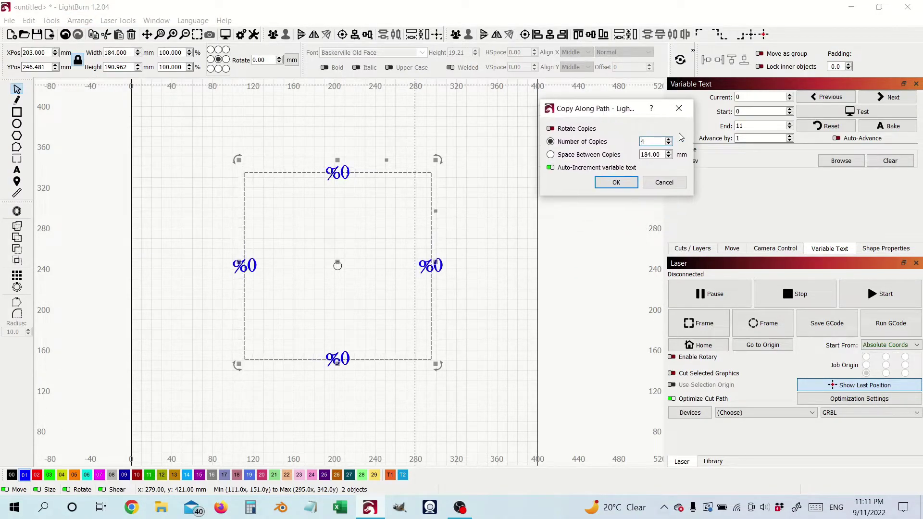
left_click(669, 138)
left_click(669, 138)
left_click(669, 138)
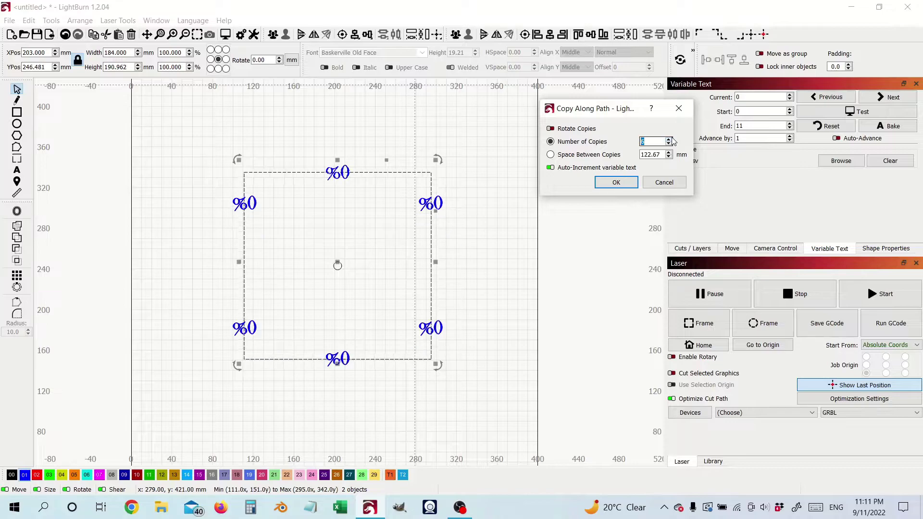
left_click(669, 139)
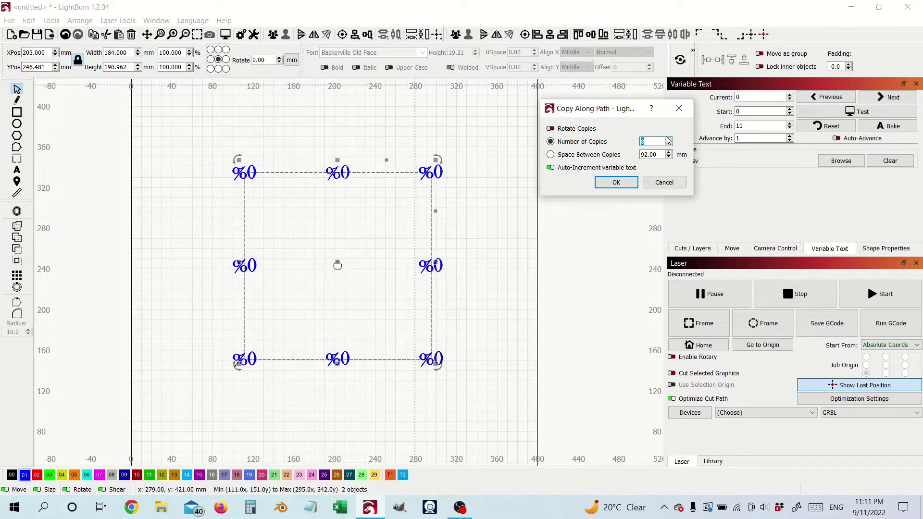
left_click(669, 139)
left_click(669, 139)
left_click(669, 139)
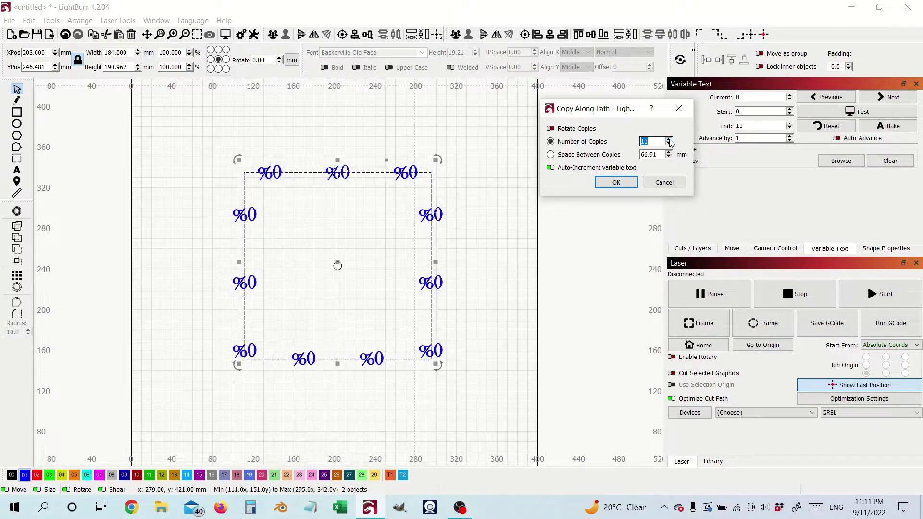
left_click(668, 140)
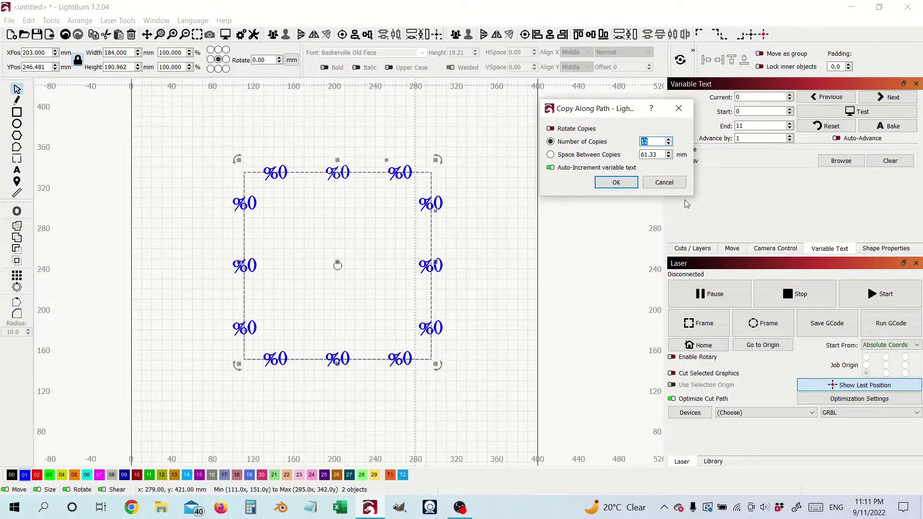
left_click(619, 182)
left_click(869, 113)
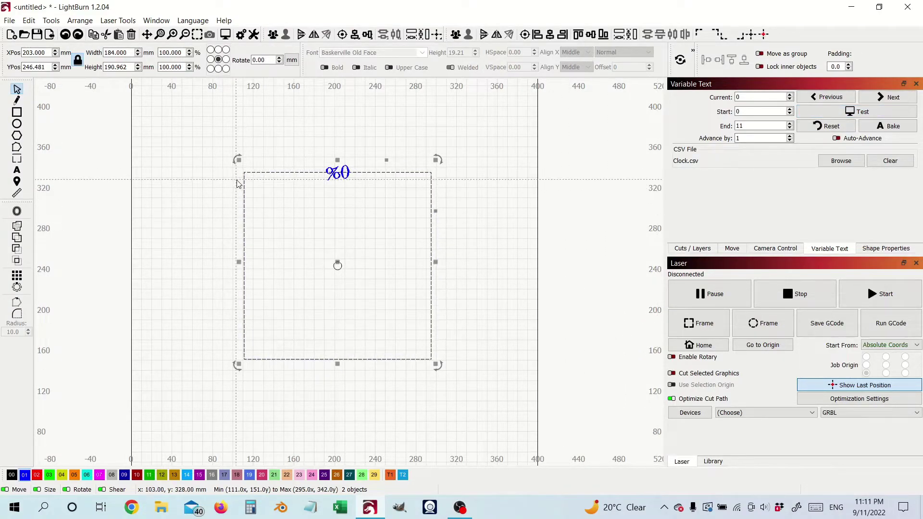
Step: Switch the %0 text to Merge/CSV mode
left_click_drag(387, 151, 348, 168)
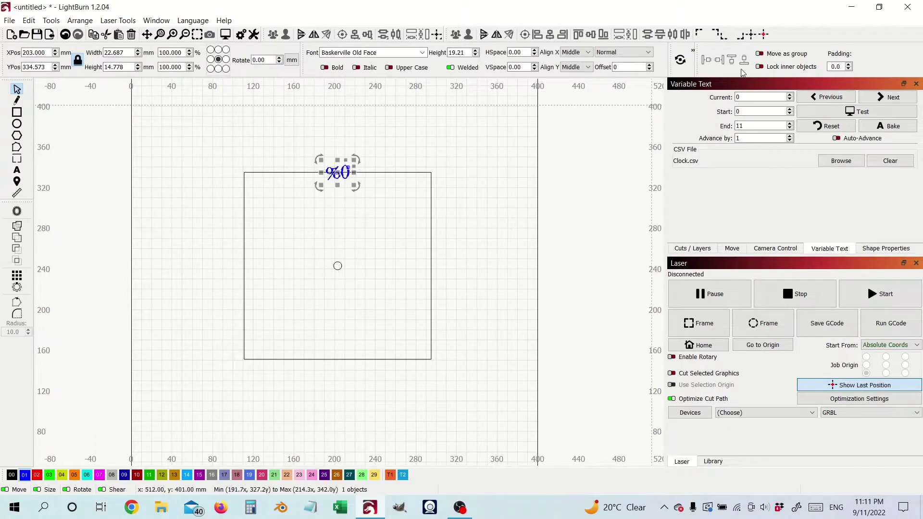
left_click(648, 52)
left_click(625, 78)
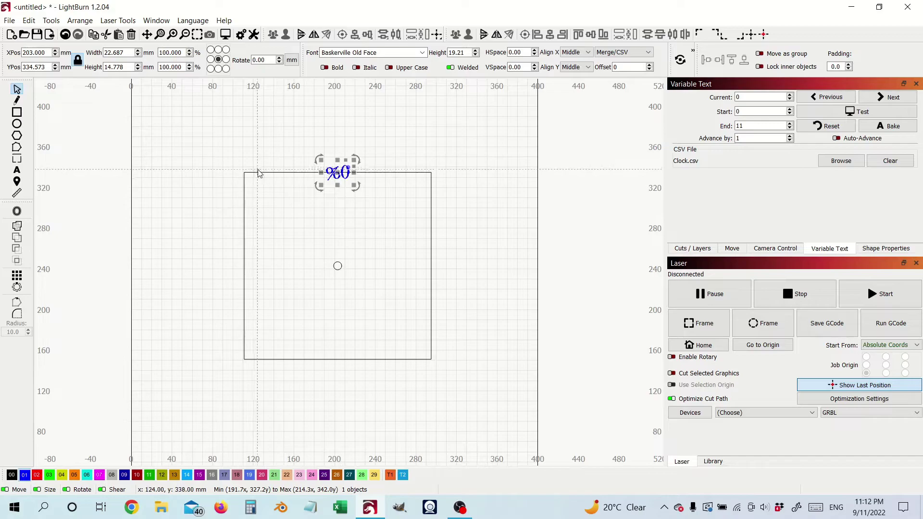
Step: Copy the text 12 times along the square path and preview hours 1–12
left_click(431, 179, "shift")
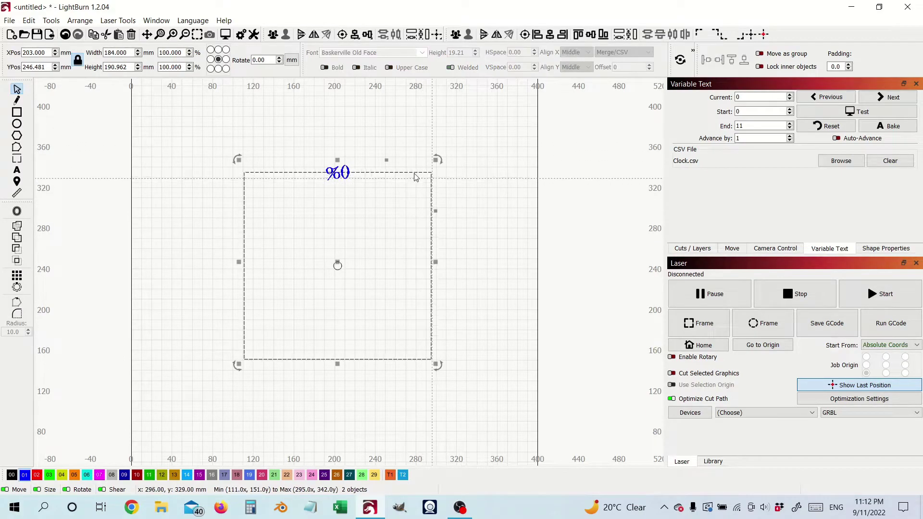
left_click(80, 20)
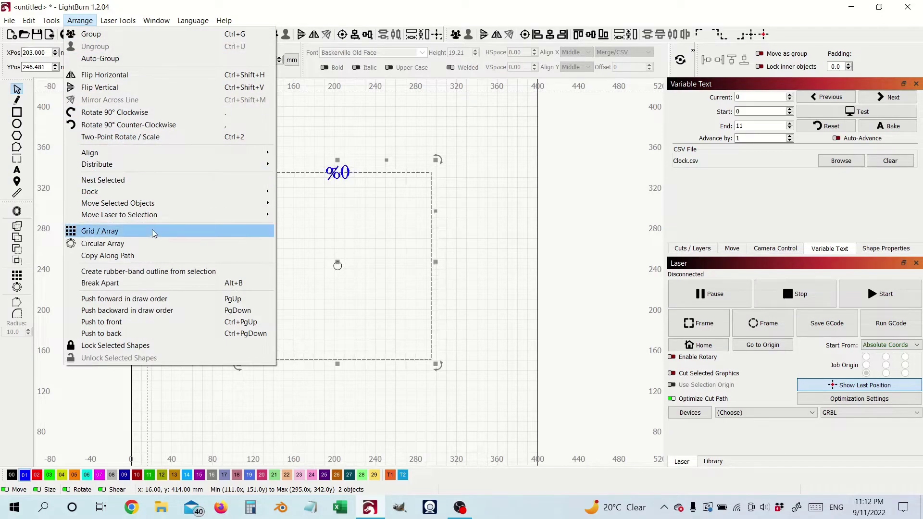
left_click(149, 256)
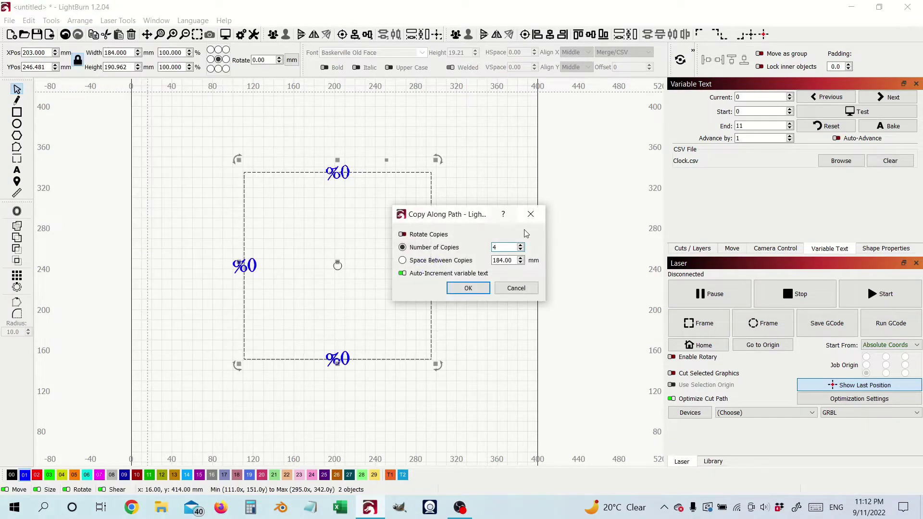
scroll(522, 247, "up", 6)
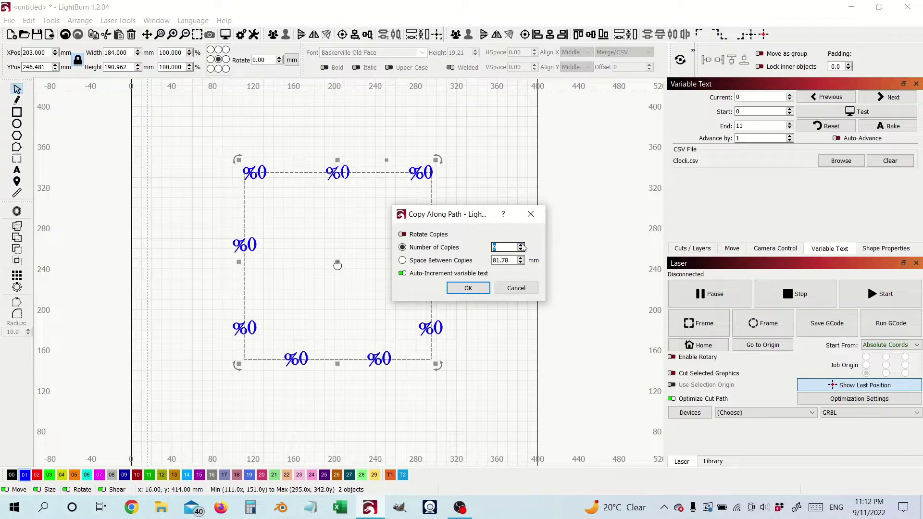
scroll(523, 246, "up", 2)
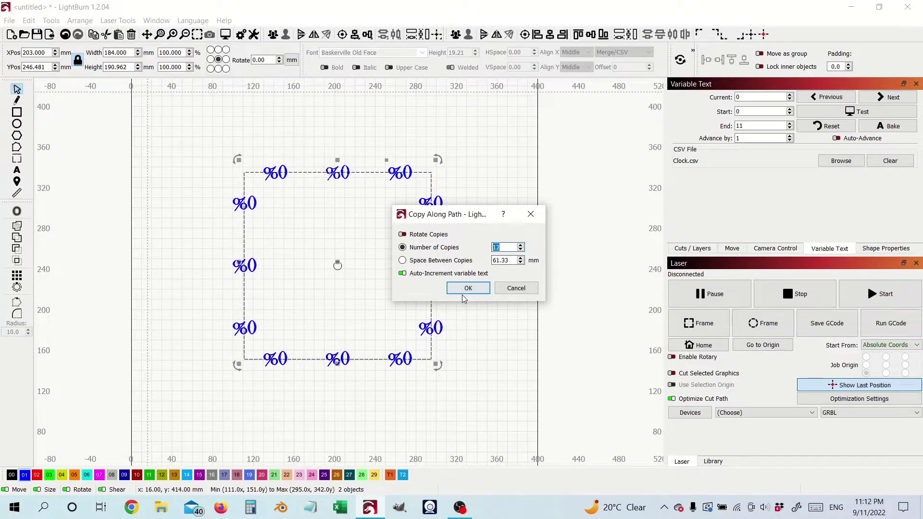
left_click(469, 288)
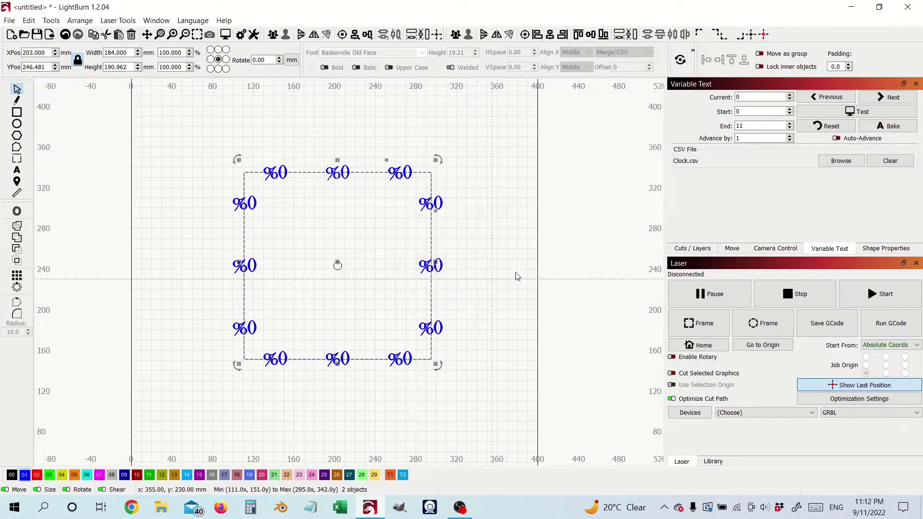
left_click(874, 112)
left_click(342, 267)
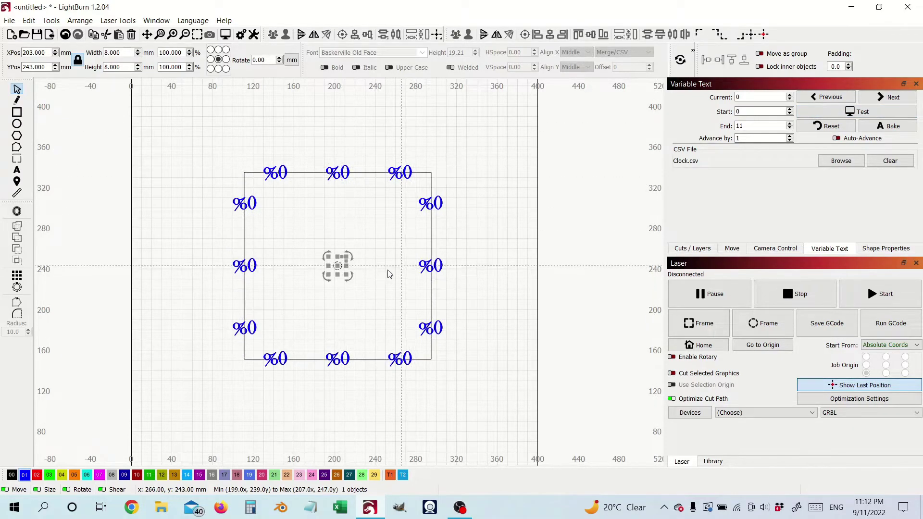
Step: Resize the small marker circle to about 3.8 mm and place it on the square's top edge
scroll(340, 268, "up", 4)
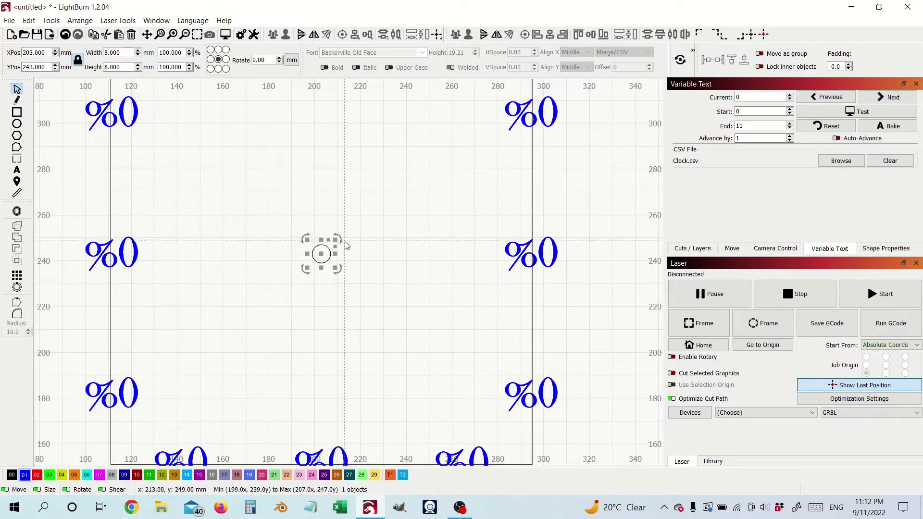
left_click_drag(330, 245, 314, 182)
left_click(320, 253)
left_click_drag(318, 218, 333, 178)
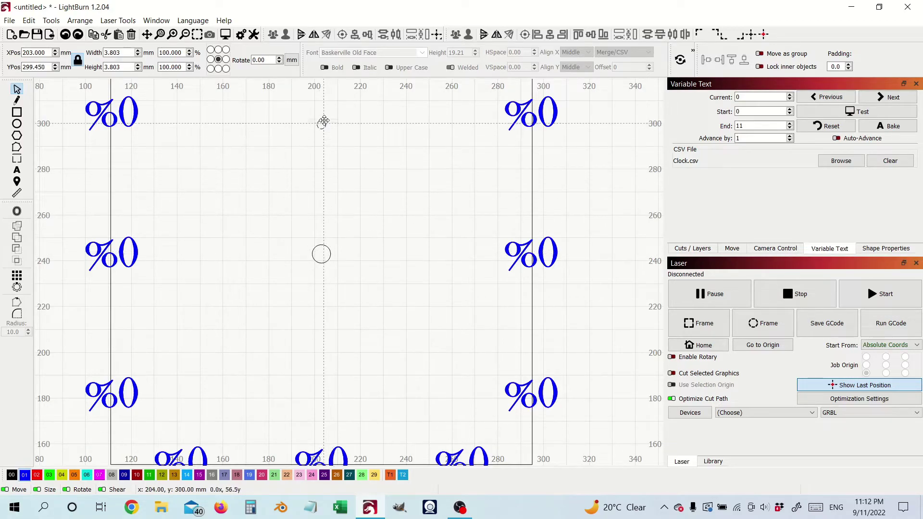
left_click_drag(323, 122, 362, 295)
left_click_drag(365, 267, 363, 260)
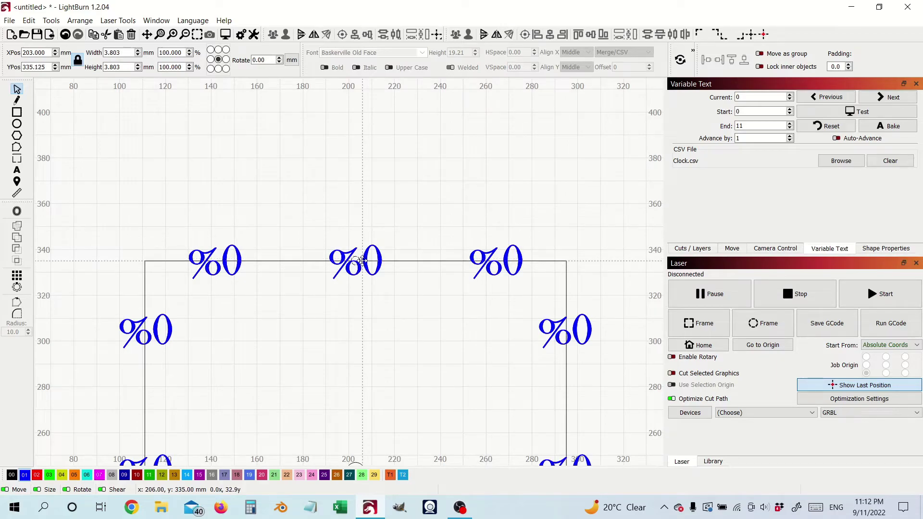
Step: Copy the circle 60 times evenly along the square path with Arrange > Copy Along Path
left_click(449, 262, "shift")
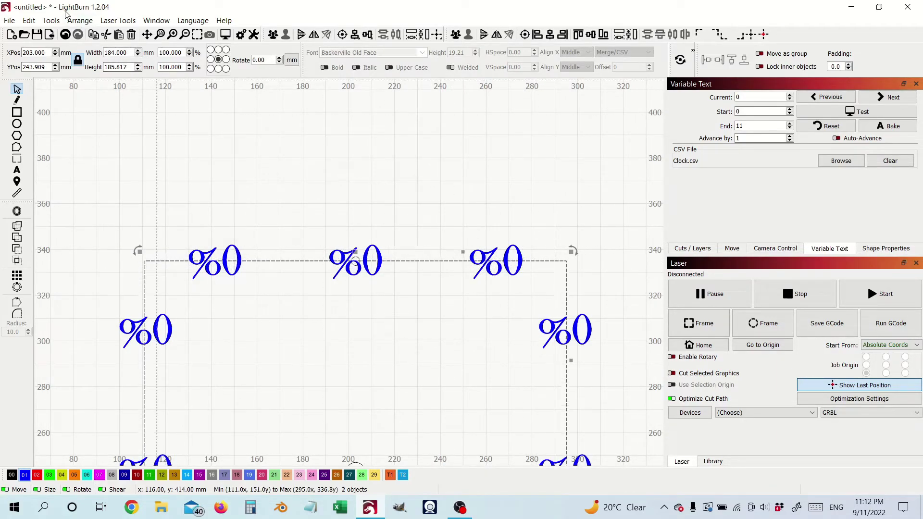
left_click(80, 21)
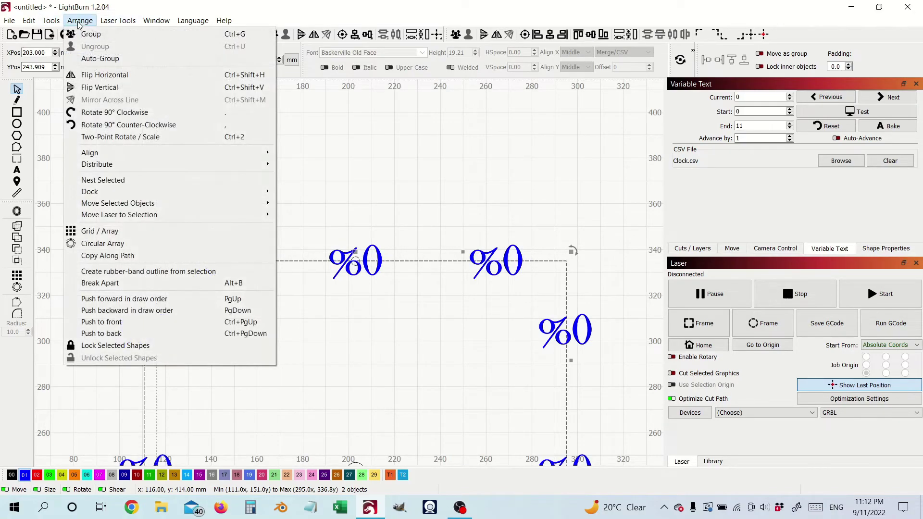
left_click(155, 255)
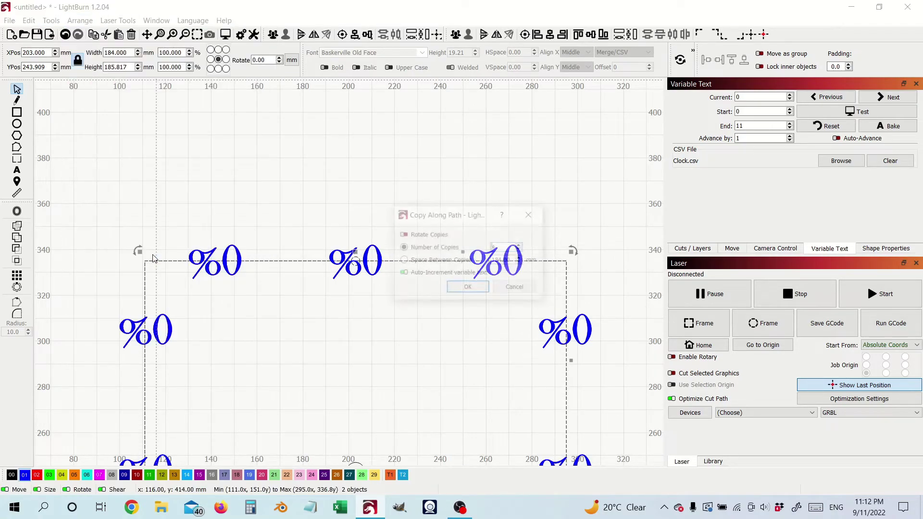
left_click_drag(427, 223, 661, 69)
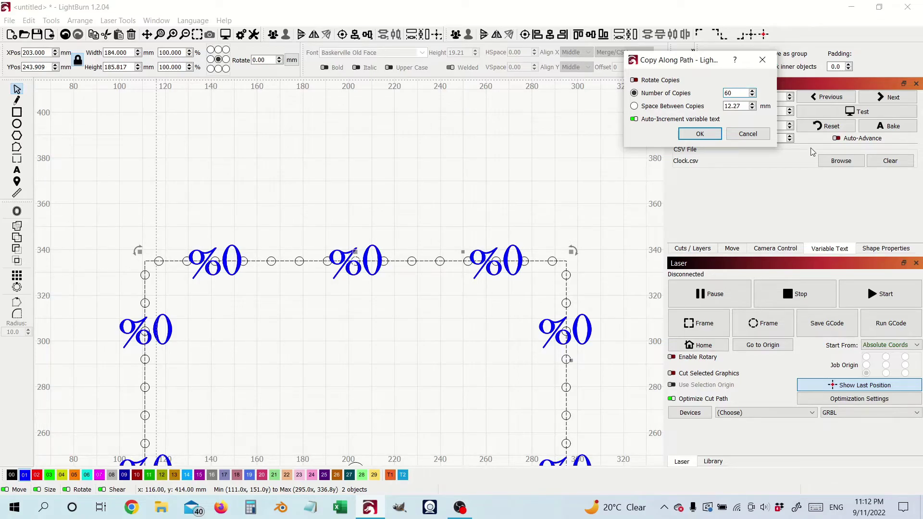
left_click(714, 139)
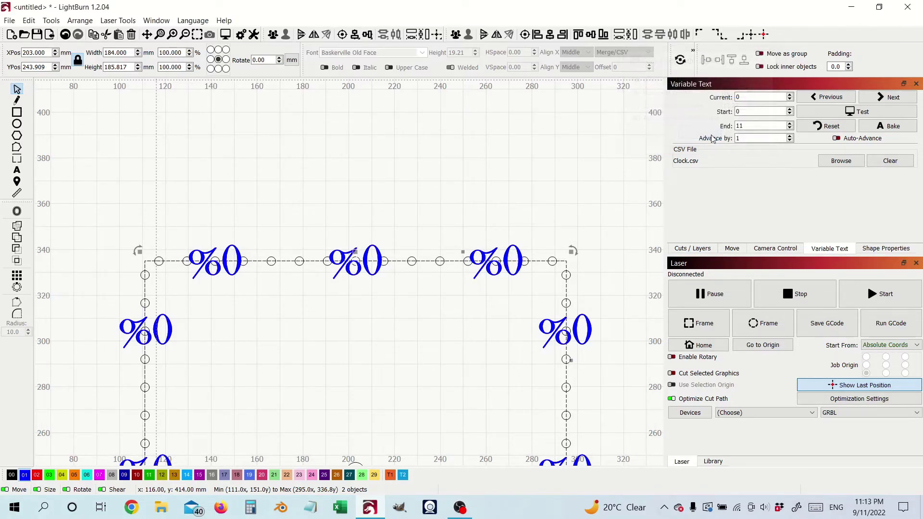
left_click(483, 206)
left_click(360, 259)
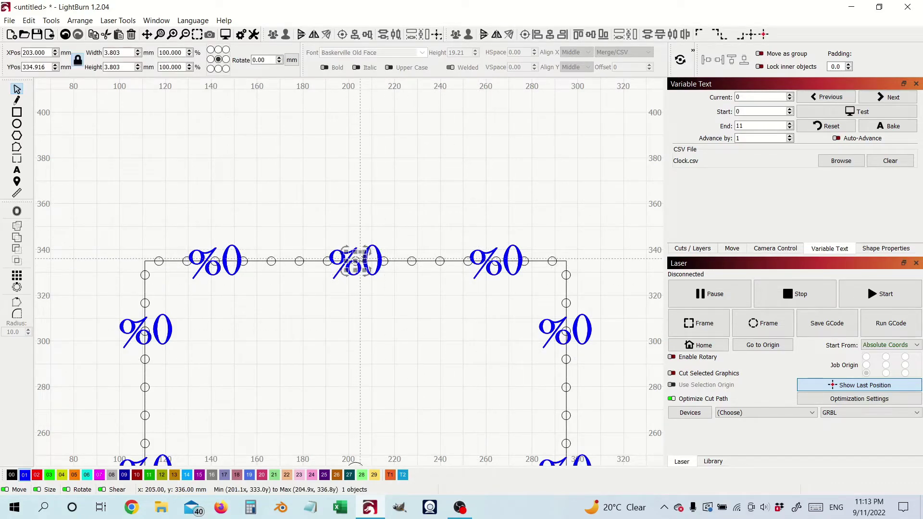
left_click(382, 241)
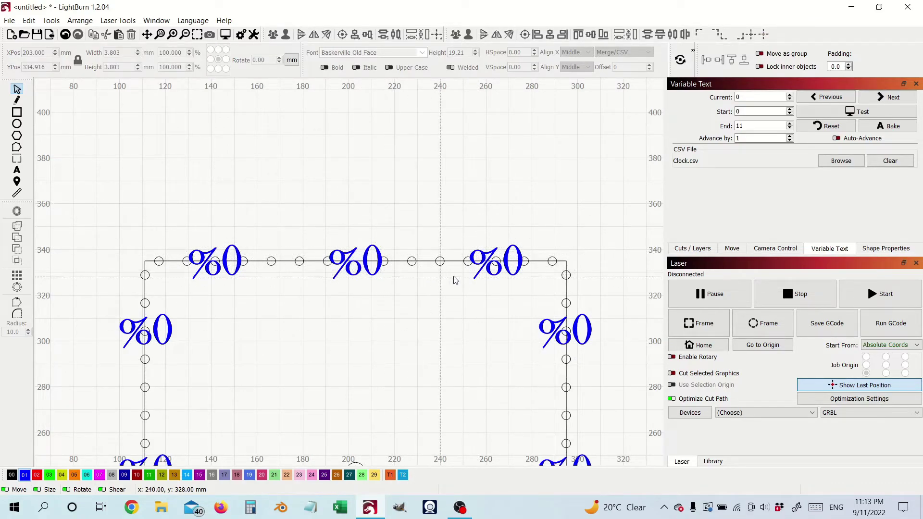
left_click(496, 260)
left_click(562, 289)
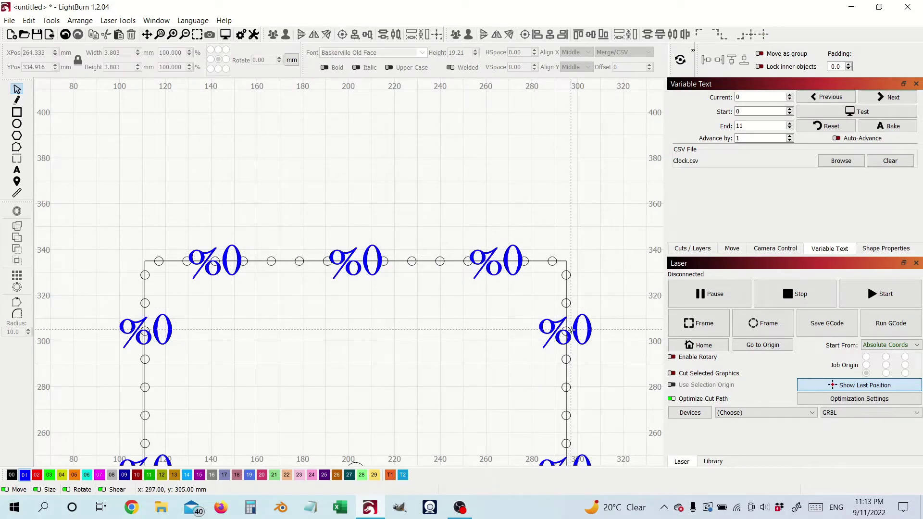
scroll(567, 318, "down", 3)
scroll(589, 224, "up", 6)
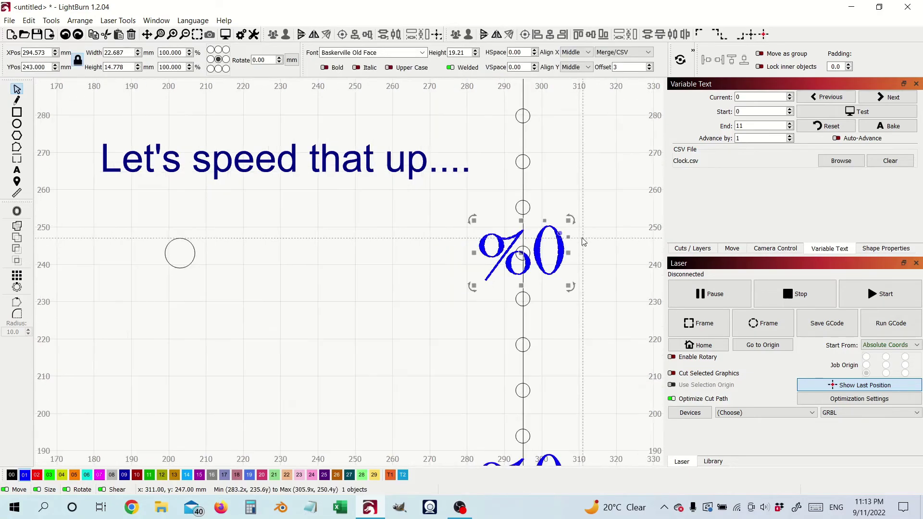
scroll(590, 224, "up", 5)
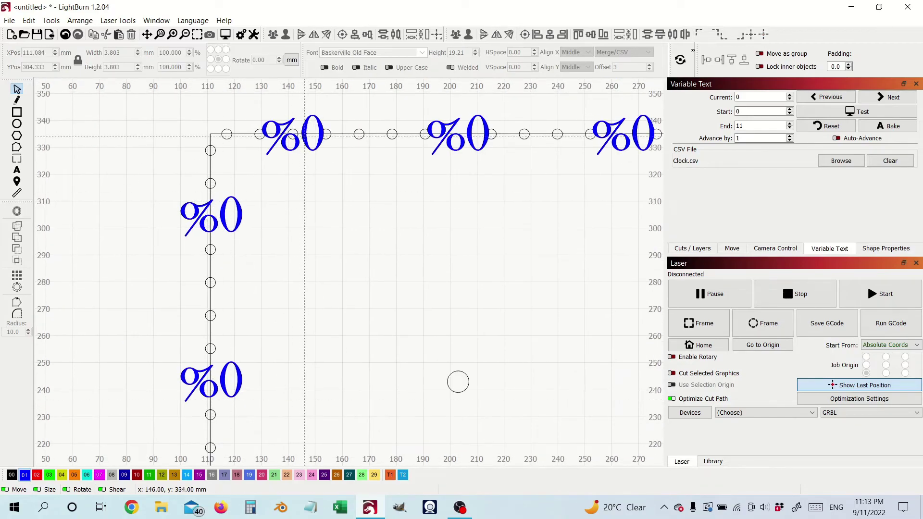
left_click(299, 136)
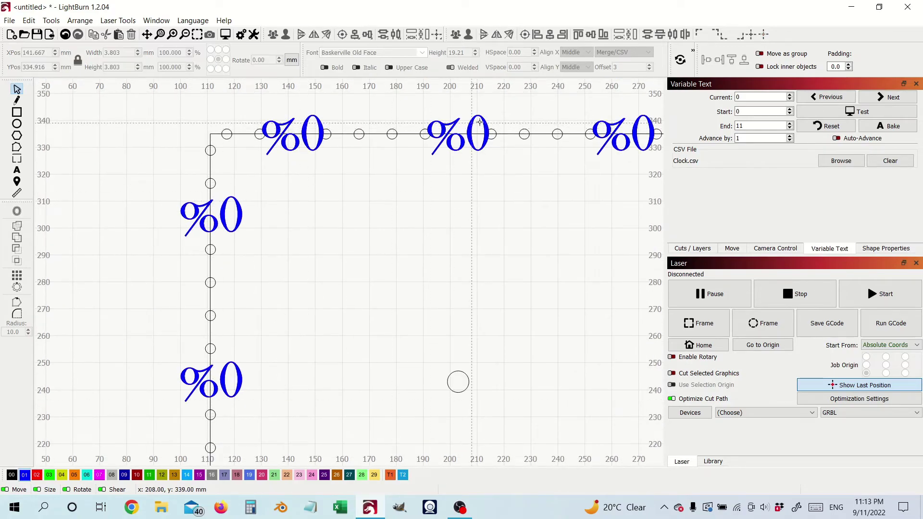
Step: Bake the variable text so the twelve labels read hours 1–12, then zoom out to view the clock
left_click(877, 125)
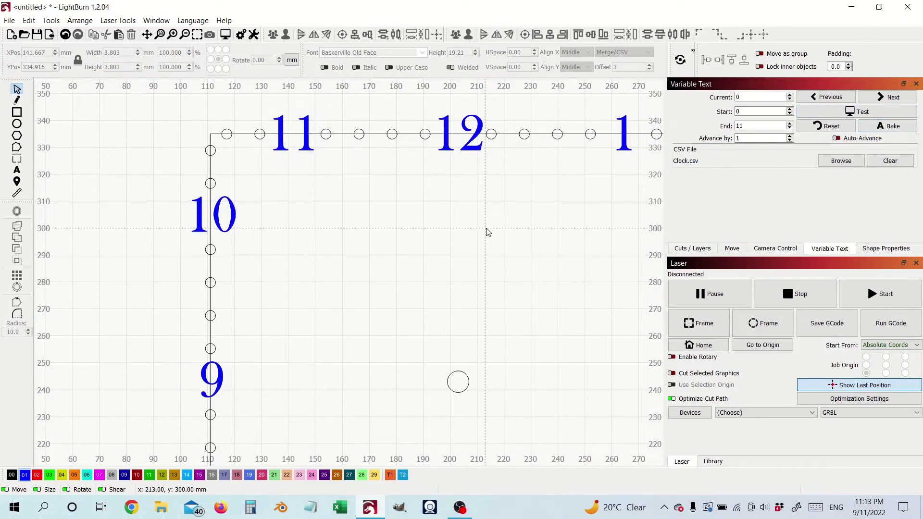
scroll(489, 231, "down", 3)
scroll(494, 231, "up", 1)
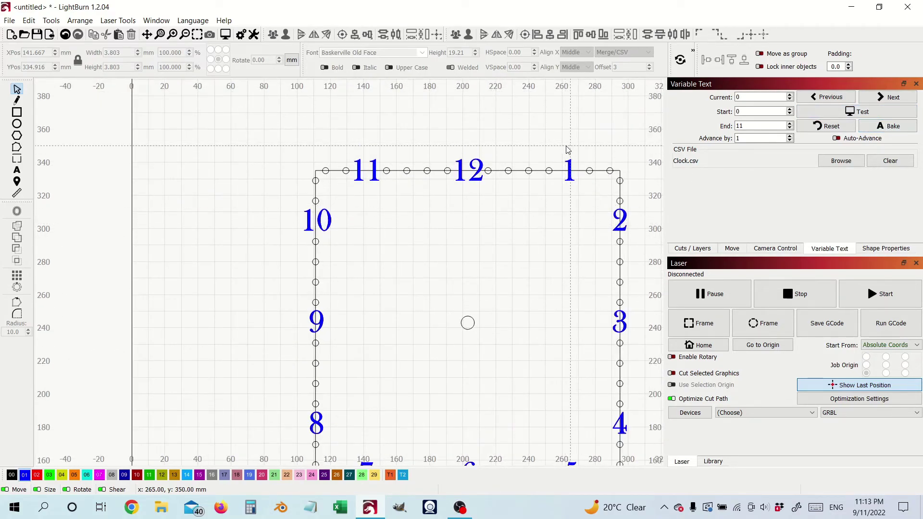
scroll(543, 207, "down", 2)
scroll(546, 195, "up", 1)
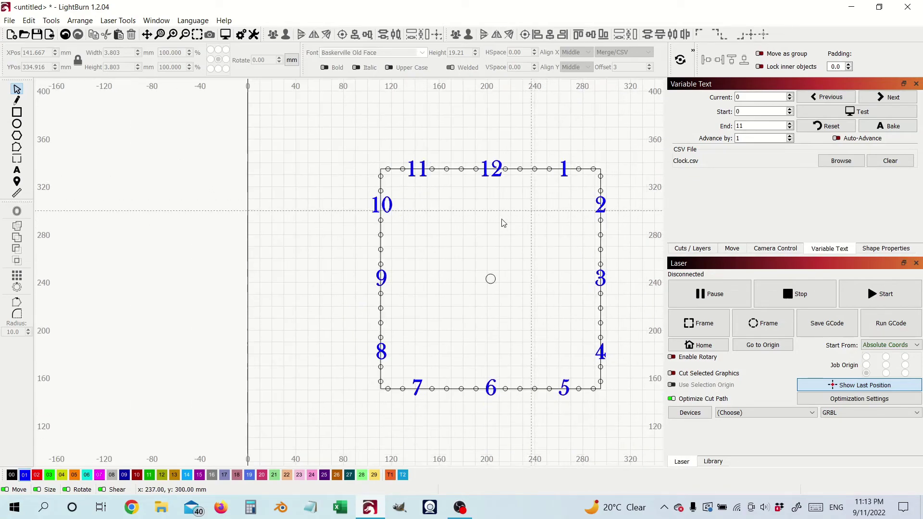
scroll(383, 221, "right", 3)
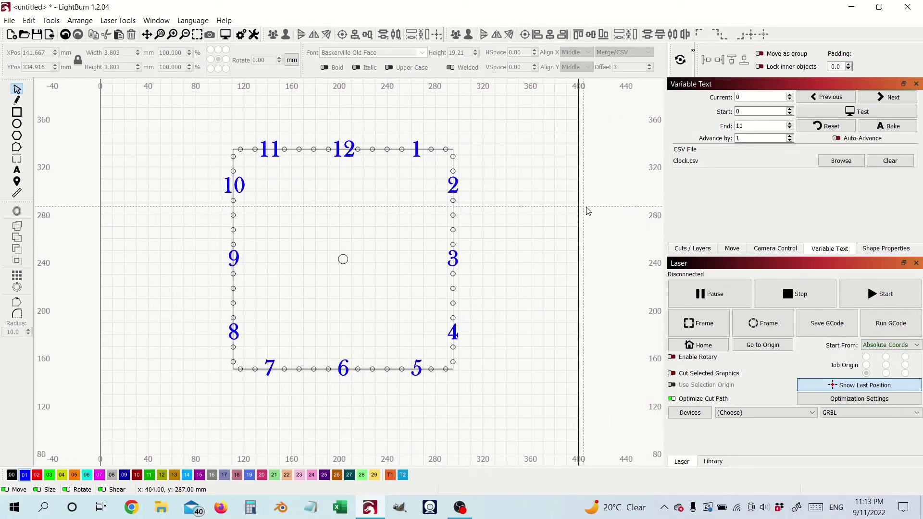